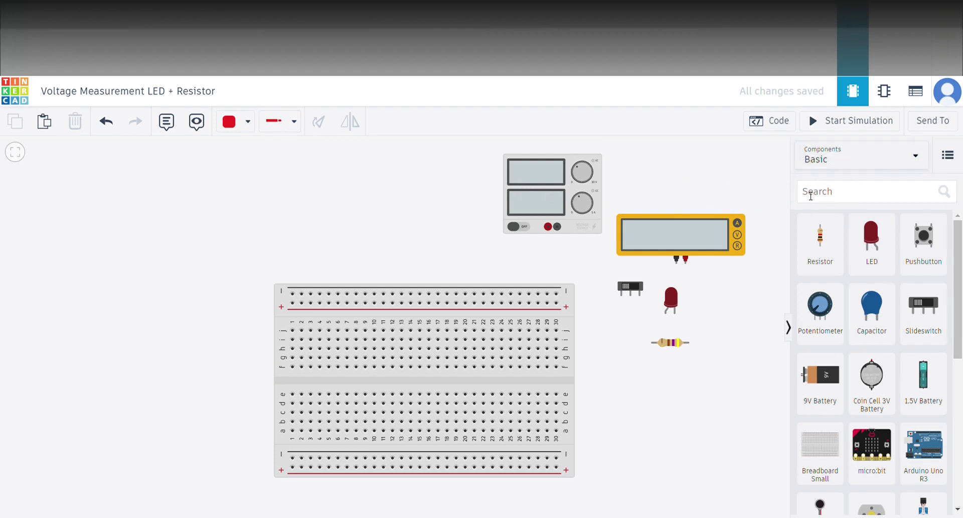
Search the component library for "bre" and for "led", and clear the search
{"action": "left_click", "coordinate": [814, 195]}
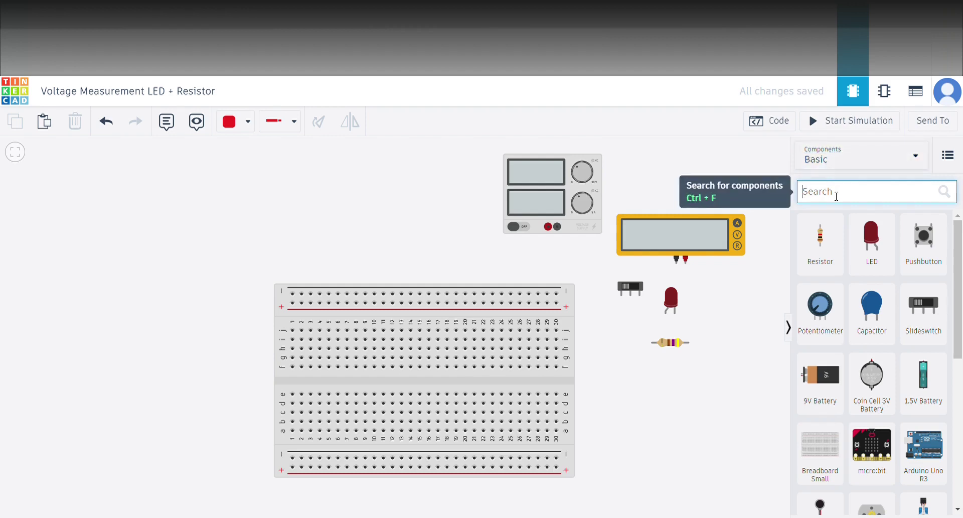
{"action": "type", "text": "bre"}
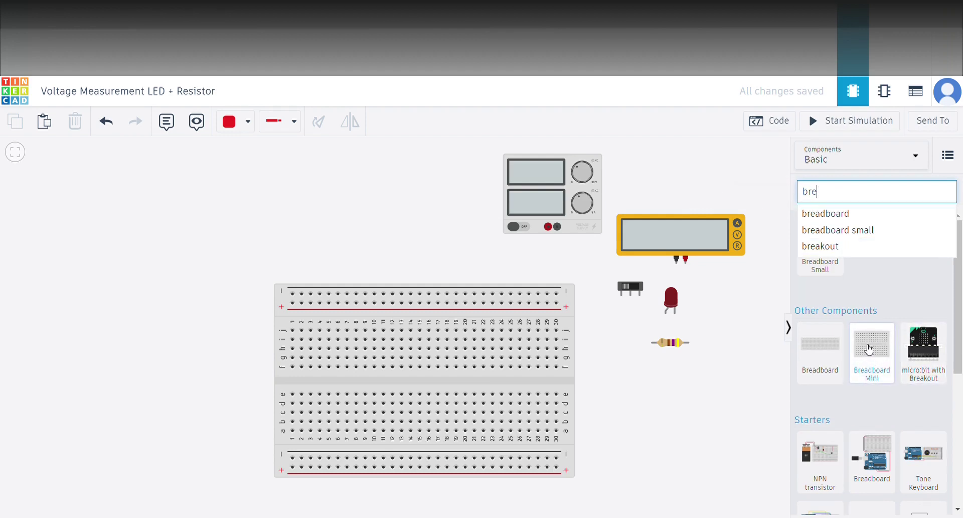
{"action": "left_click_drag", "start_coordinate": [868, 344], "coordinate": [834, 219]}
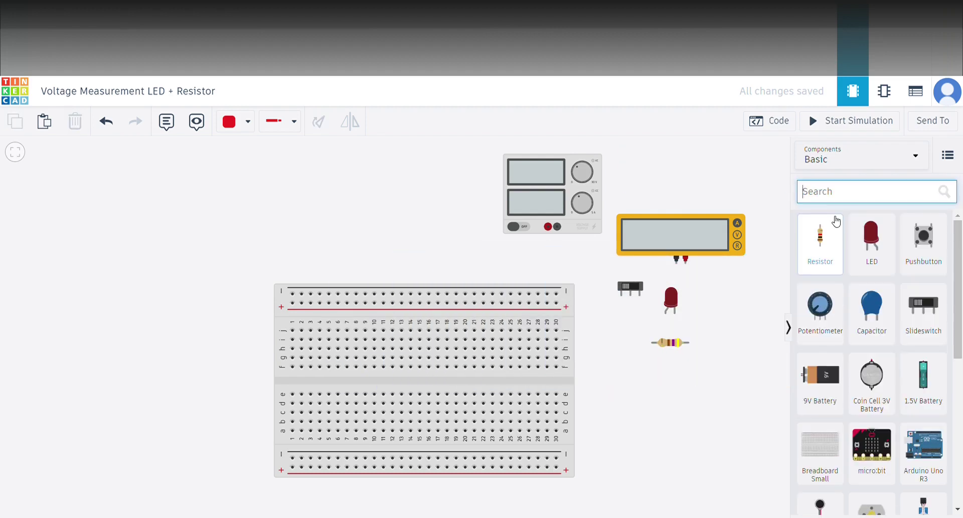
{"action": "type", "text": "ed"}
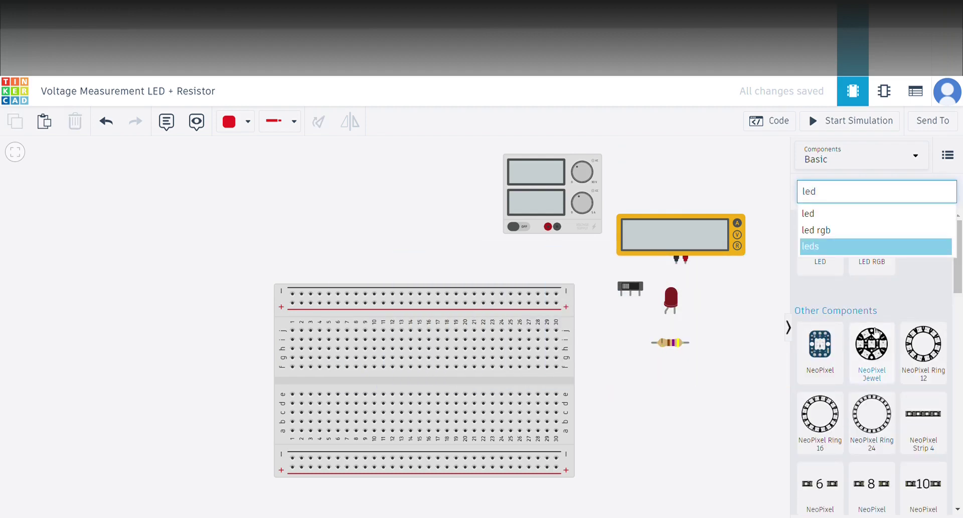
{"action": "left_click", "coordinate": [911, 286]}
{"action": "left_click", "coordinate": [839, 198]}
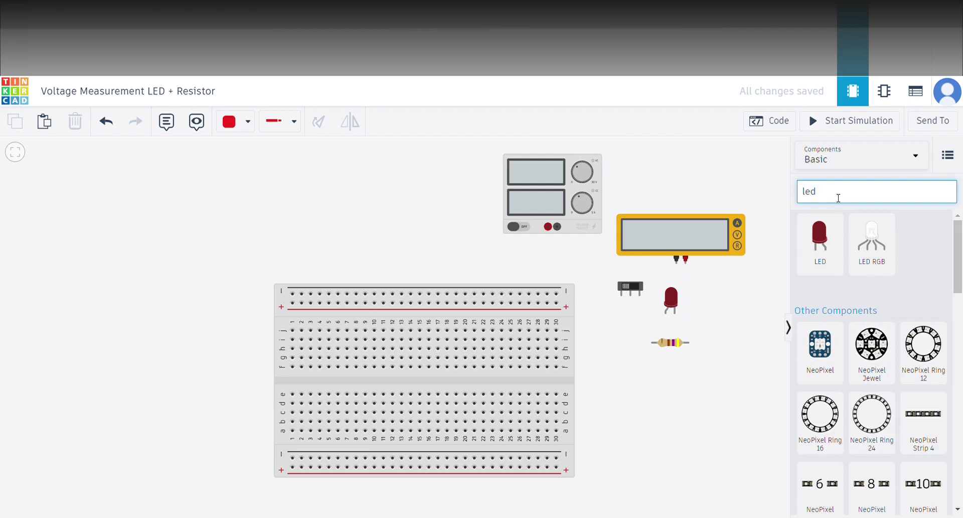
{"action": "key", "text": "BackSpace"}
{"action": "key", "text": "BackSpace"}
{"action": "key", "text": "BackSpace"}
Arrange the power supply and the multimeter side by side above the breadboard
{"action": "left_click", "coordinate": [511, 168]}
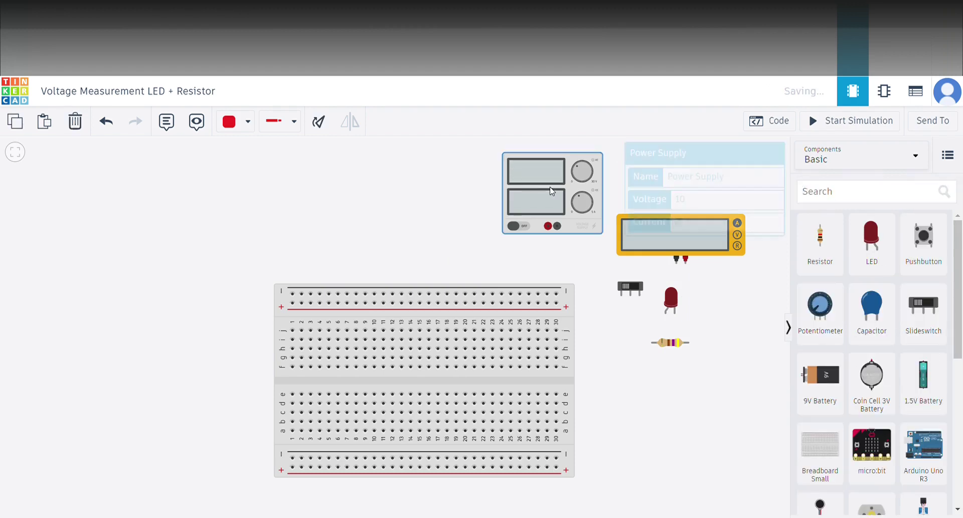
{"action": "left_click_drag", "start_coordinate": [563, 184], "coordinate": [320, 196]}
{"action": "left_click", "coordinate": [491, 200]}
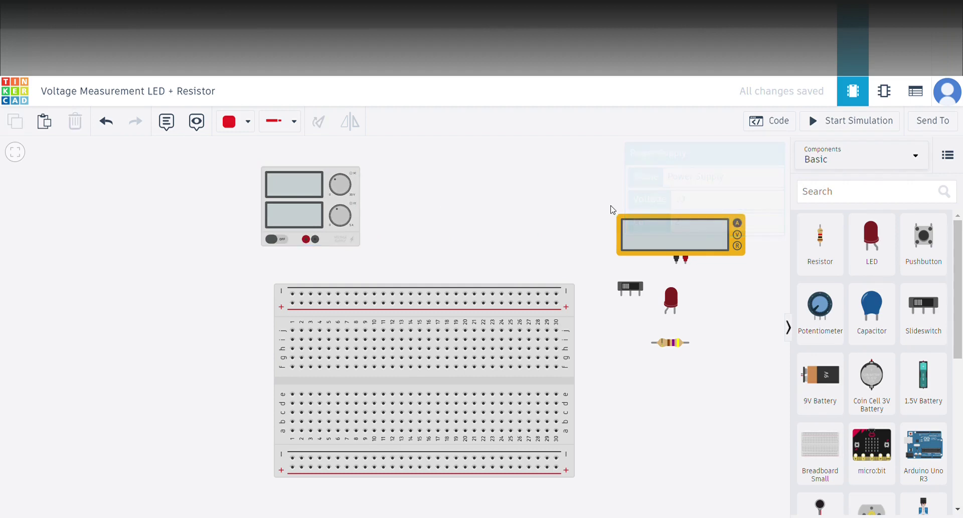
{"action": "left_click", "coordinate": [354, 207]}
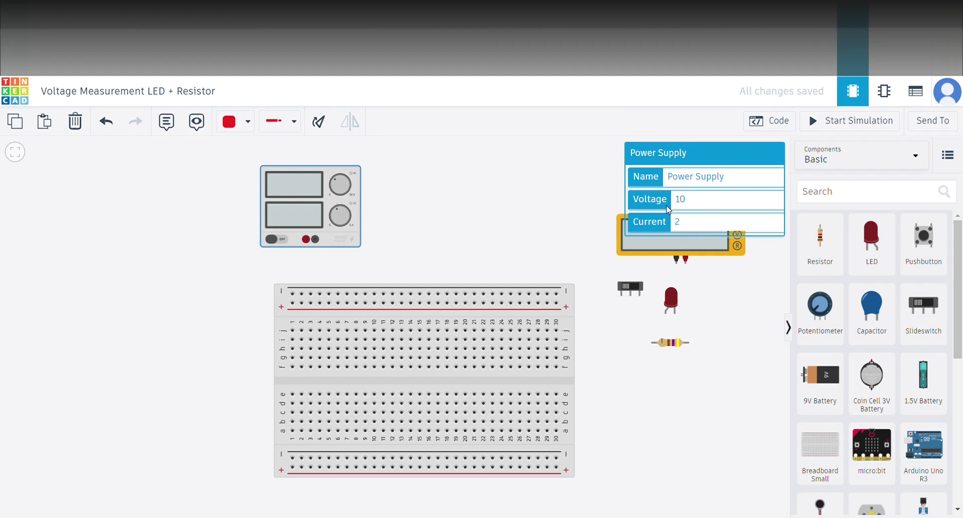
{"action": "left_click", "coordinate": [675, 233]}
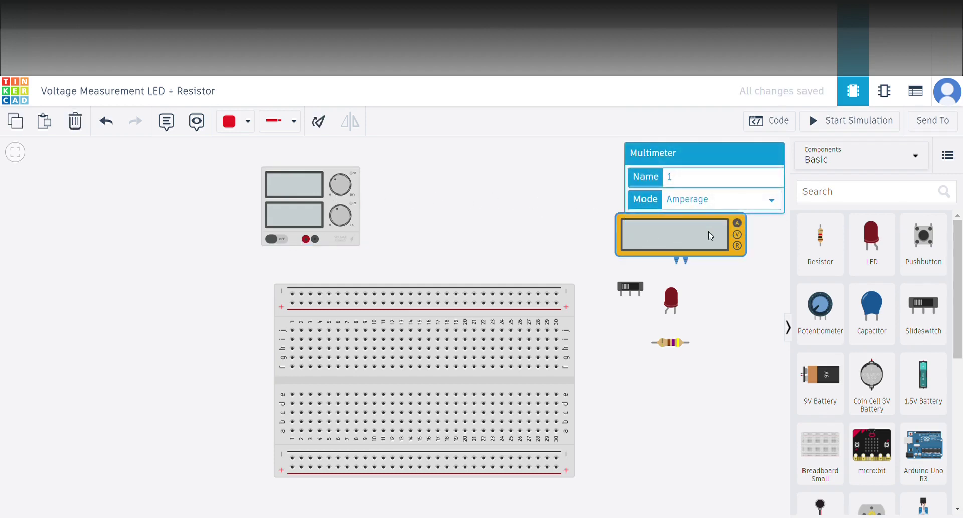
{"action": "left_click_drag", "start_coordinate": [687, 234], "coordinate": [507, 206]}
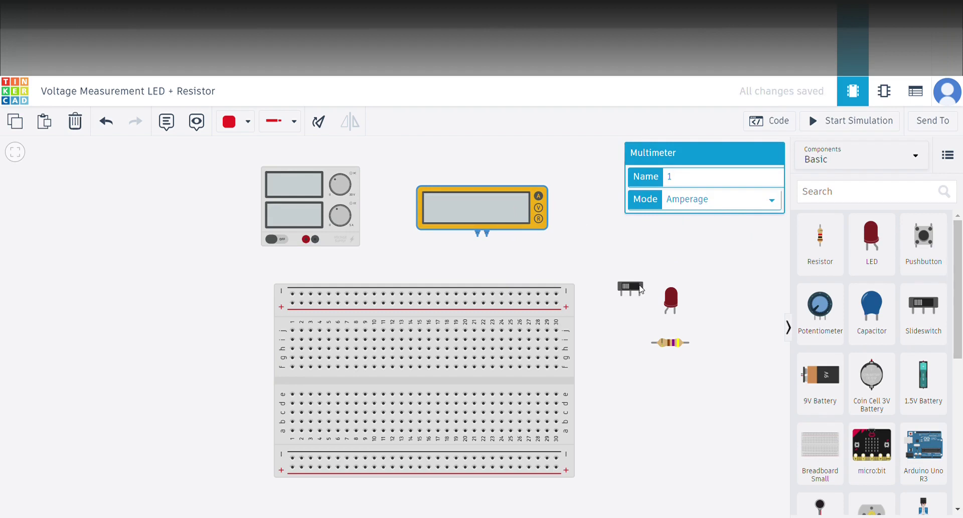
Rearrange the slideswitch, LED and resistor in the free space beside the breadboard
{"action": "left_click_drag", "start_coordinate": [632, 291], "coordinate": [620, 250]}
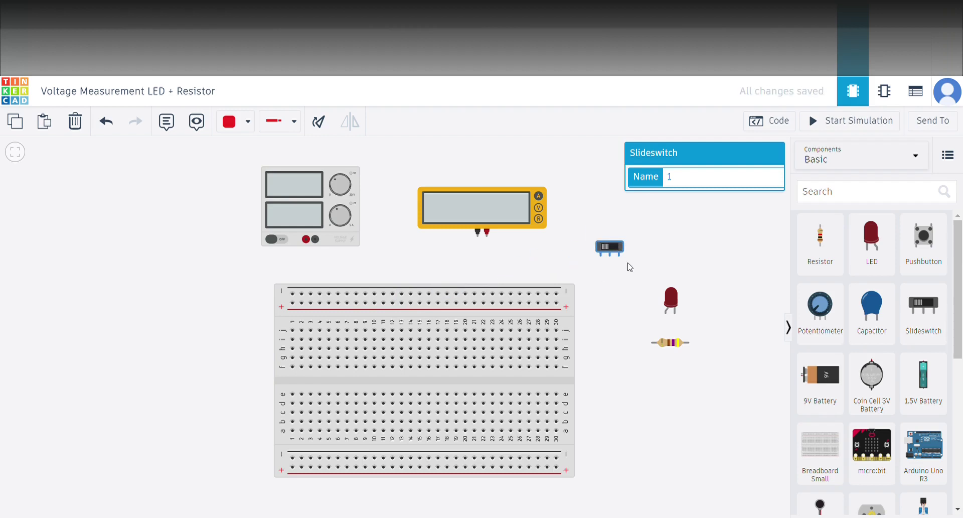
{"action": "left_click", "coordinate": [672, 303]}
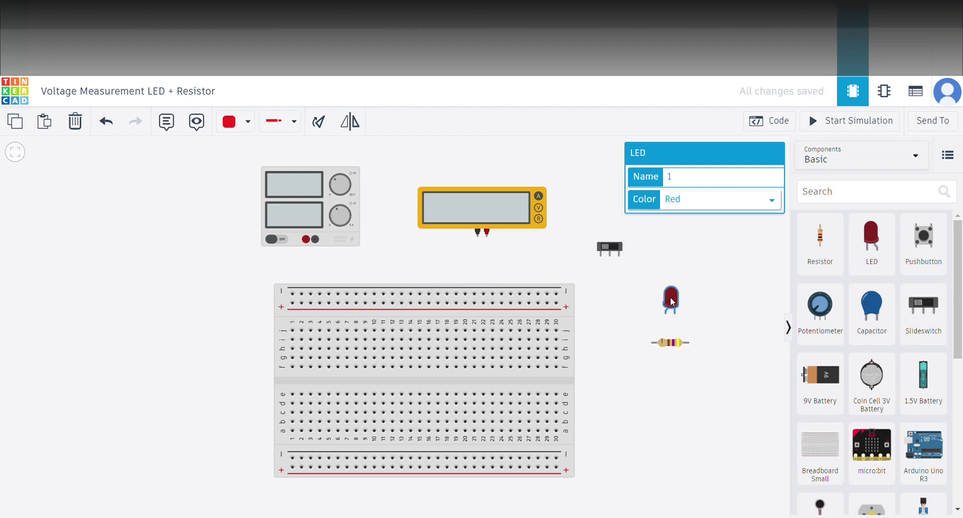
{"action": "left_click_drag", "start_coordinate": [673, 302], "coordinate": [679, 255]}
{"action": "left_click_drag", "start_coordinate": [678, 345], "coordinate": [657, 271]}
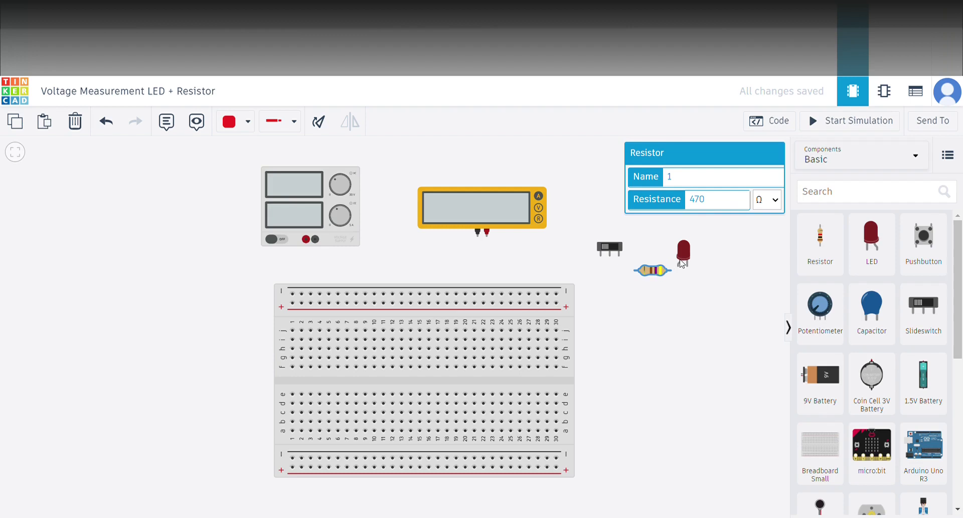
{"action": "left_click_drag", "start_coordinate": [660, 272], "coordinate": [660, 308]}
{"action": "left_click", "coordinate": [608, 249]}
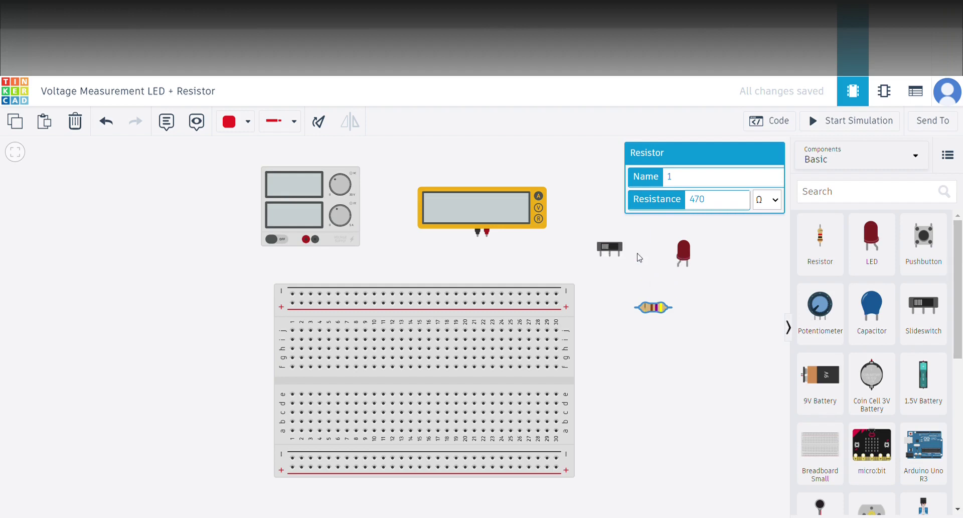
{"action": "left_click_drag", "start_coordinate": [682, 254], "coordinate": [672, 245]}
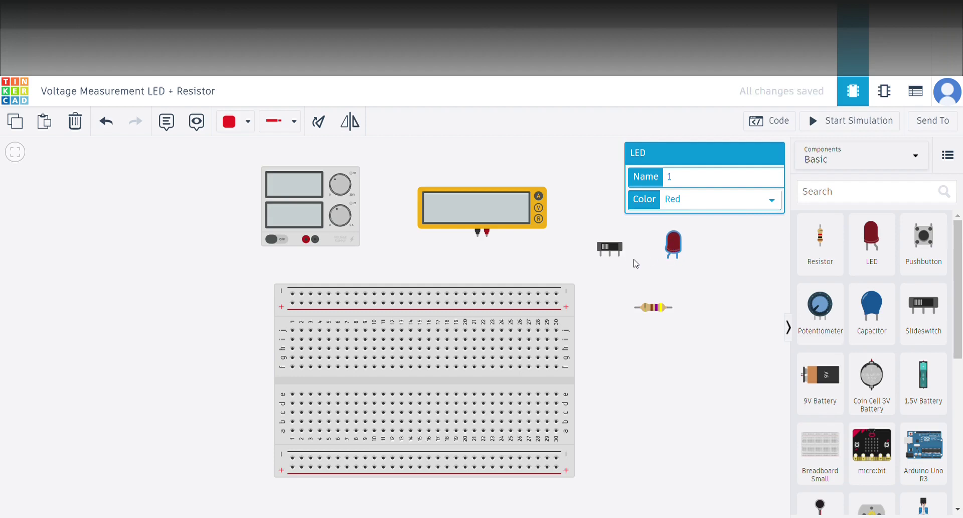
{"action": "left_click", "coordinate": [658, 309]}
{"action": "left_click_drag", "start_coordinate": [673, 250], "coordinate": [693, 283]}
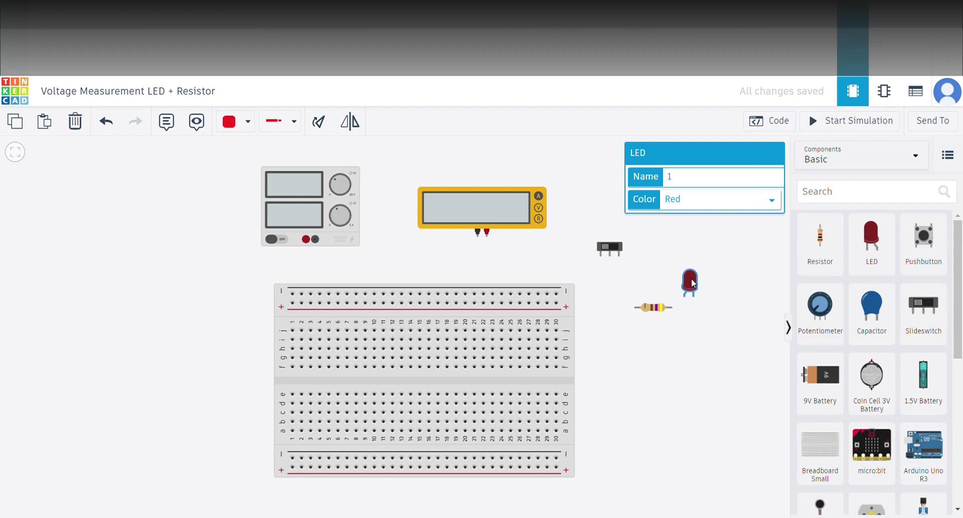
{"action": "left_click", "coordinate": [659, 309]}
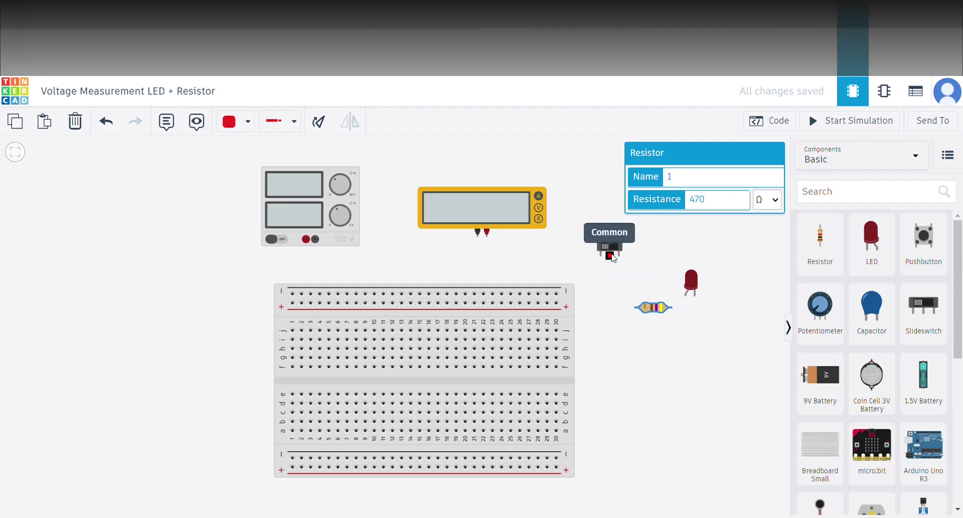
Shift the power supply further left and wire its positive terminal in red to the breadboard's upper positive rail at column 1
{"action": "left_click_drag", "start_coordinate": [321, 215], "coordinate": [283, 213]}
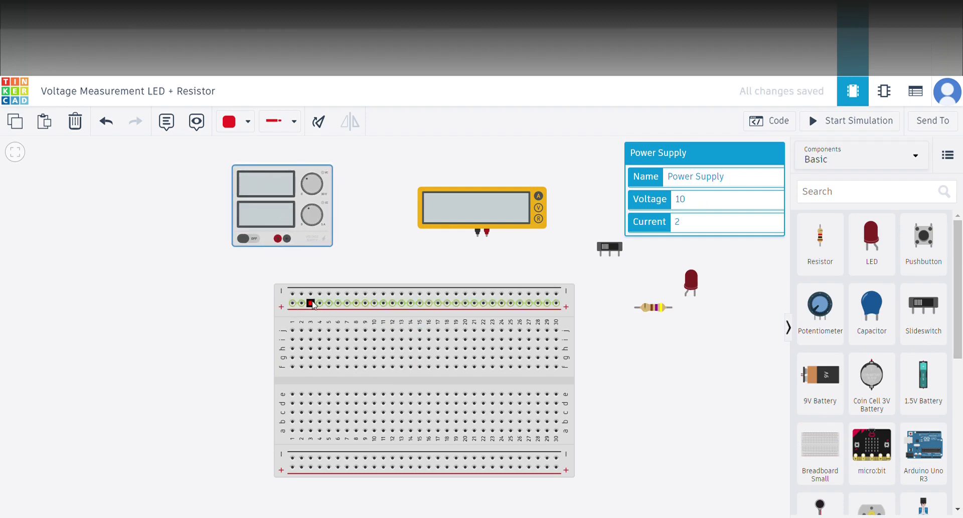
{"action": "left_click", "coordinate": [413, 304]}
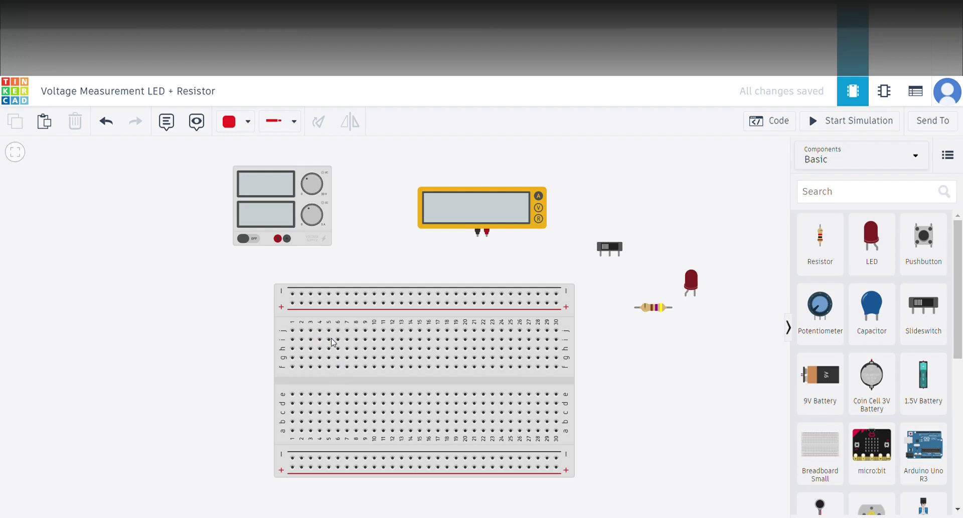
{"action": "left_click", "coordinate": [277, 238]}
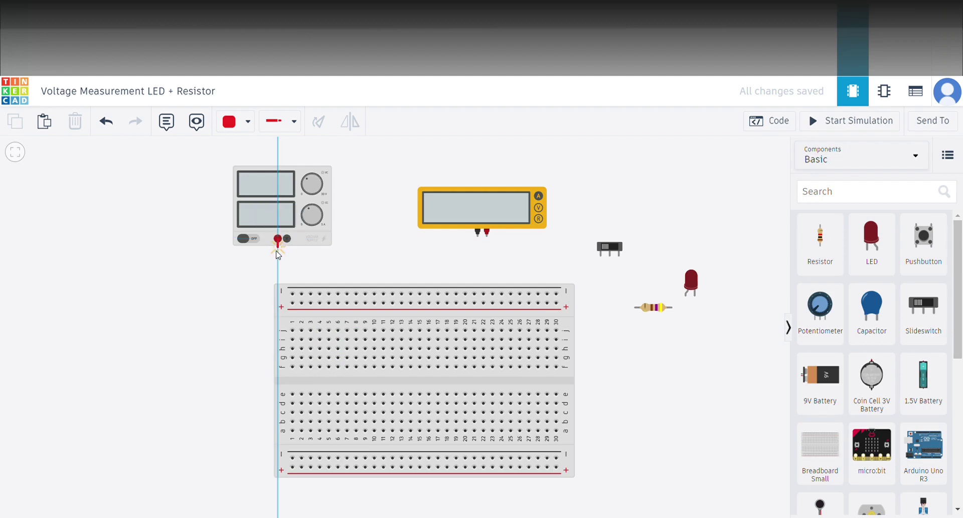
{"action": "left_click", "coordinate": [278, 302]}
{"action": "left_click", "coordinate": [290, 303]}
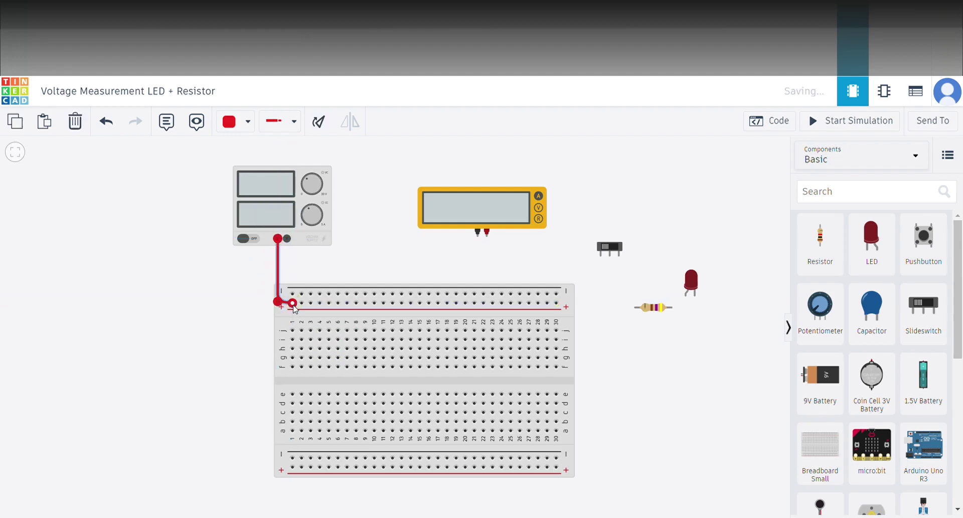
Wire the power supply's negative terminal to the upper negative rail at column 1 and color the wire black
{"action": "left_click", "coordinate": [287, 238]}
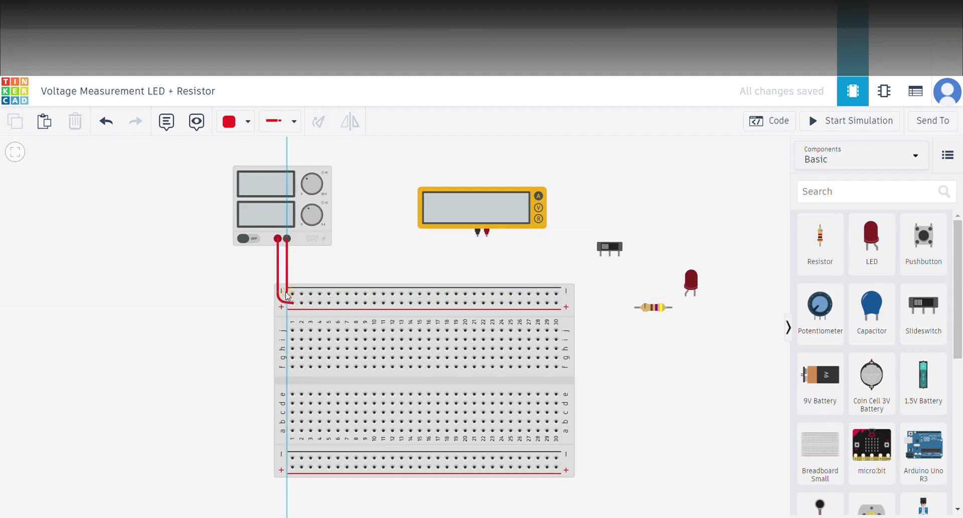
{"action": "left_click", "coordinate": [292, 294]}
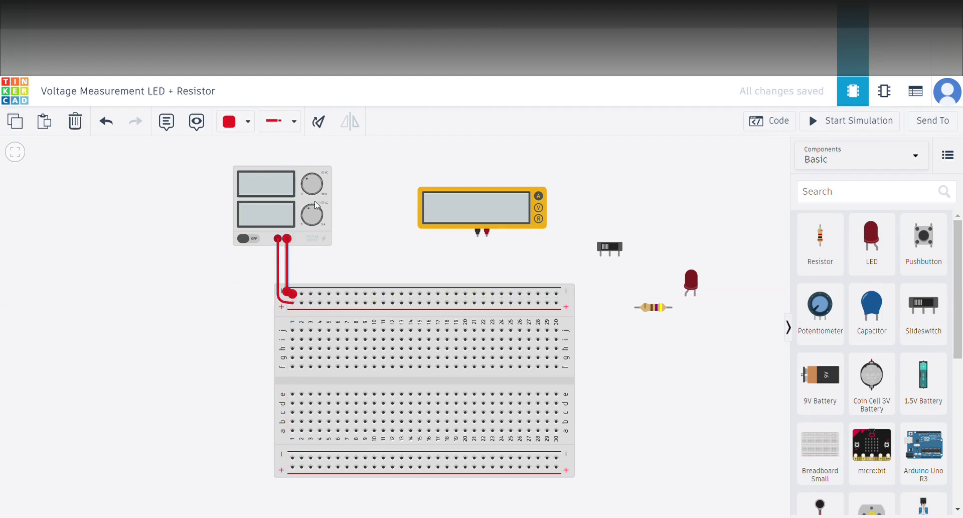
{"action": "left_click", "coordinate": [247, 122]}
{"action": "left_click", "coordinate": [254, 161]}
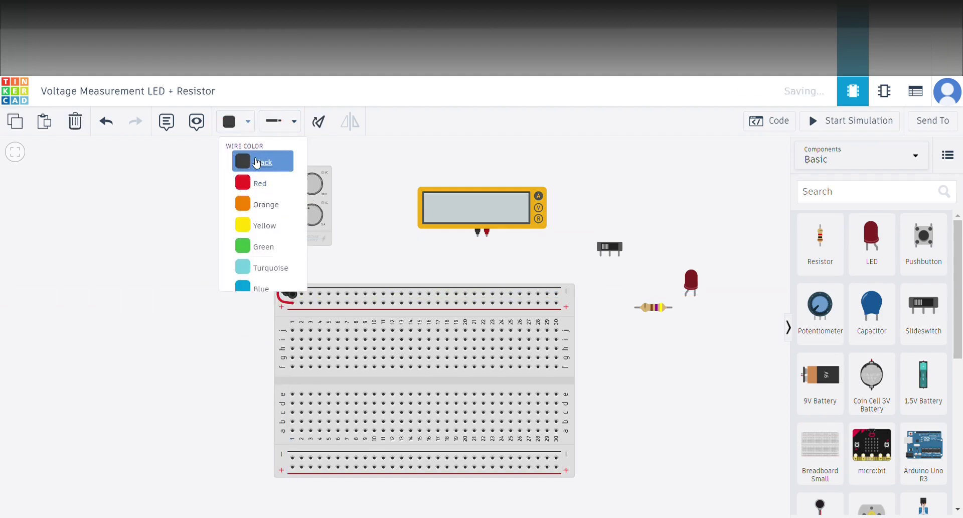
{"action": "left_click", "coordinate": [336, 188]}
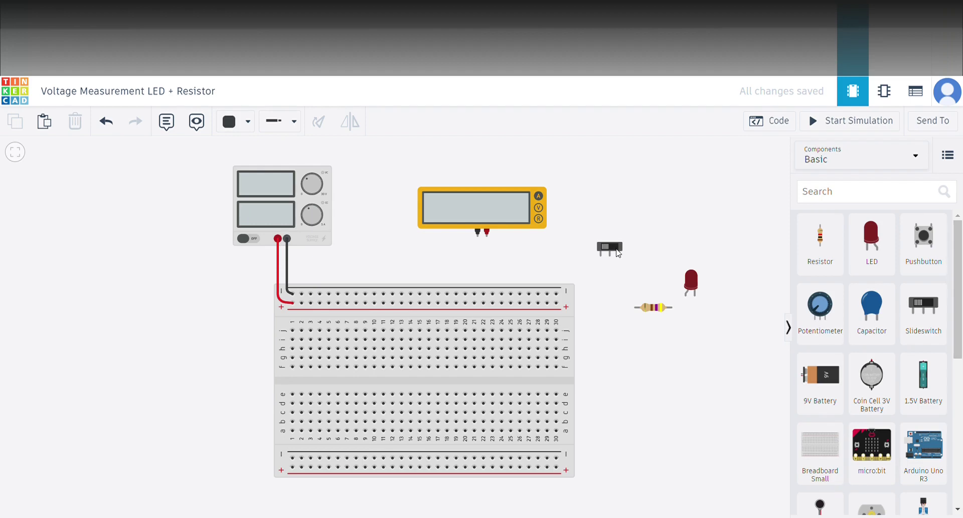
Place the slideswitch in row g across columns 2 to 4 and connect column 3 to the upper positive rail with a red wire
{"action": "left_click_drag", "start_coordinate": [619, 254], "coordinate": [322, 356]}
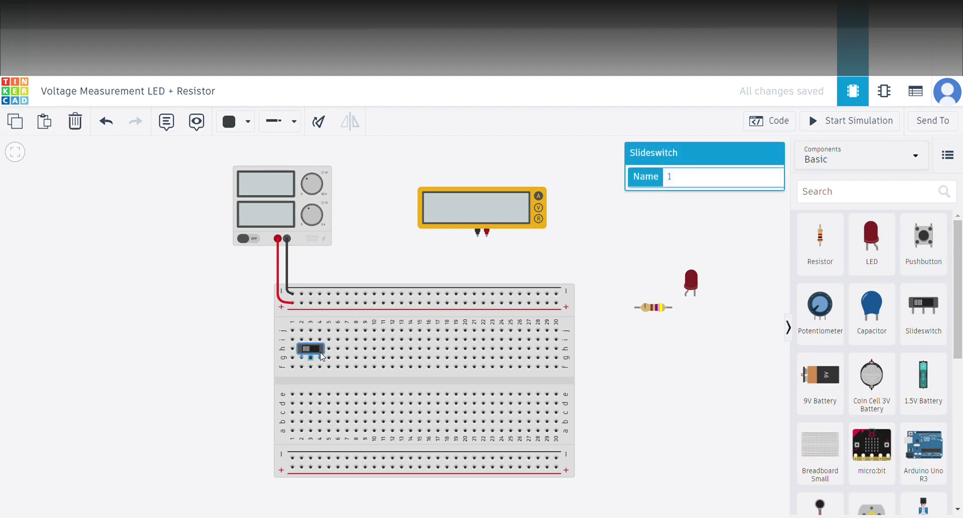
{"action": "left_click", "coordinate": [311, 305]}
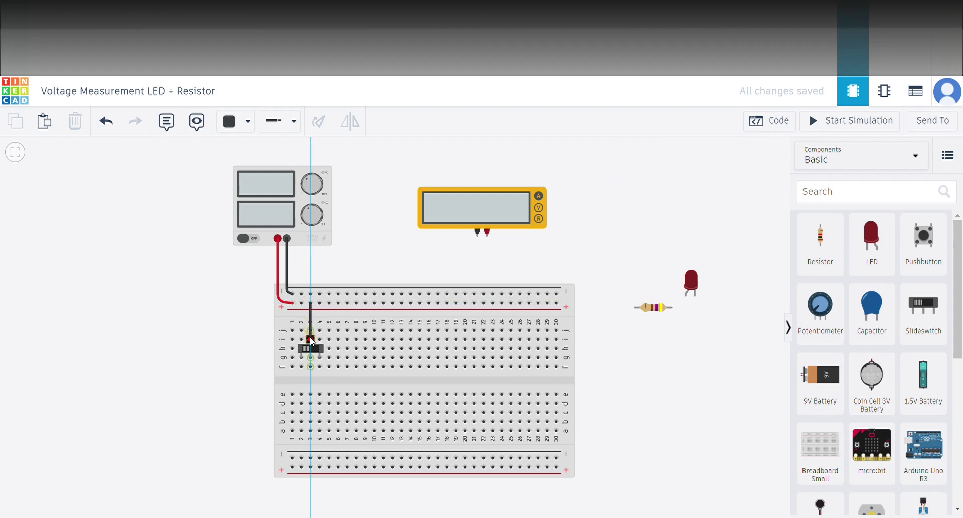
{"action": "left_click", "coordinate": [311, 339]}
{"action": "left_click", "coordinate": [248, 121]}
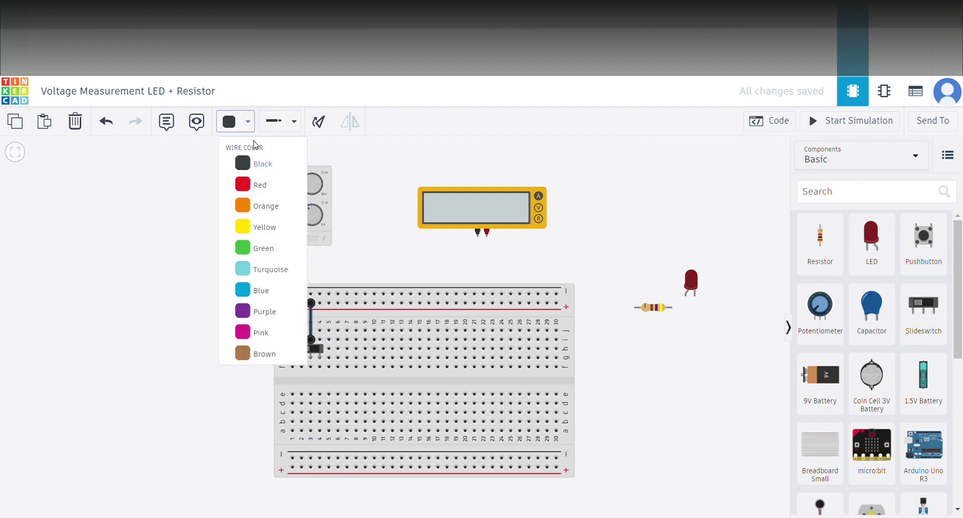
{"action": "left_click", "coordinate": [263, 185]}
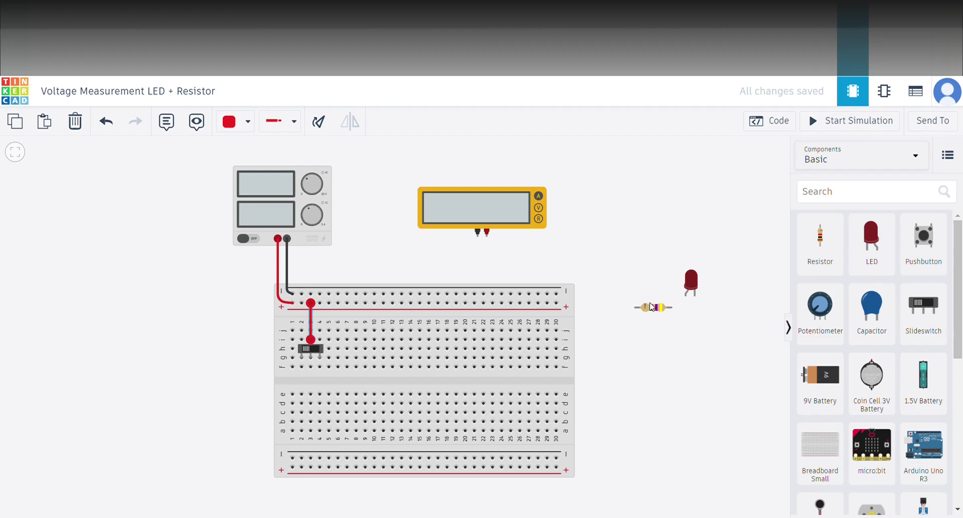
Insert the resistor in row f from column 4 to column 8 and the LED in row g at columns 8 and 9
{"action": "left_click", "coordinate": [652, 307]}
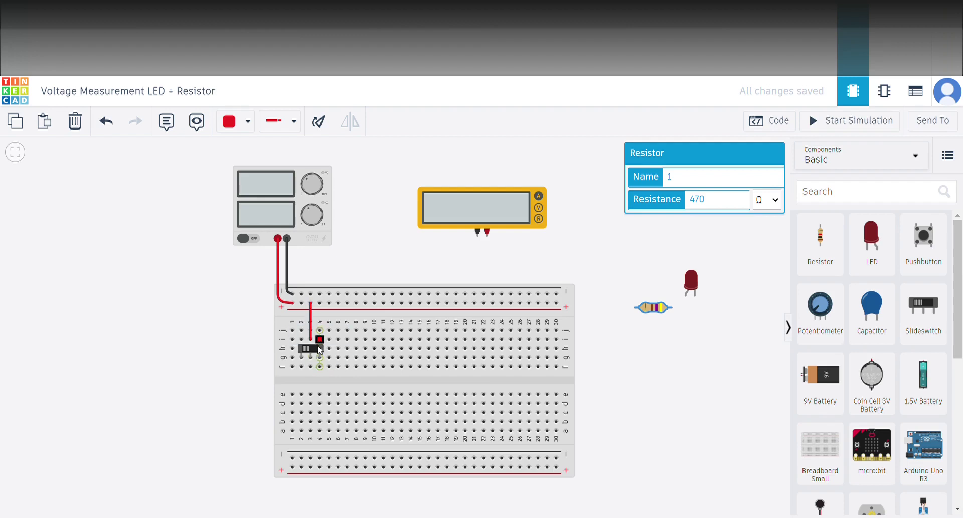
{"action": "left_click", "coordinate": [320, 330]}
{"action": "left_click_drag", "start_coordinate": [656, 311], "coordinate": [346, 369]}
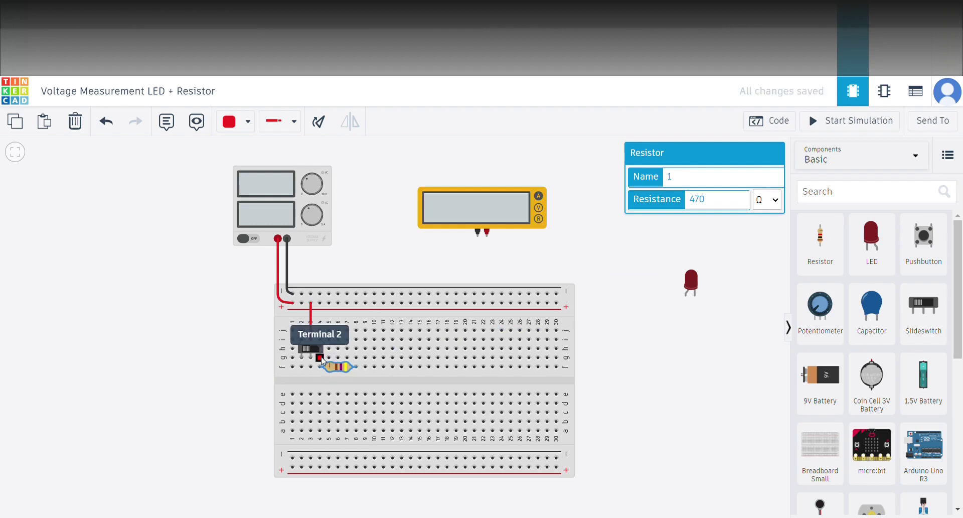
{"action": "left_click", "coordinate": [692, 284]}
{"action": "left_click_drag", "start_coordinate": [694, 283], "coordinate": [369, 342]}
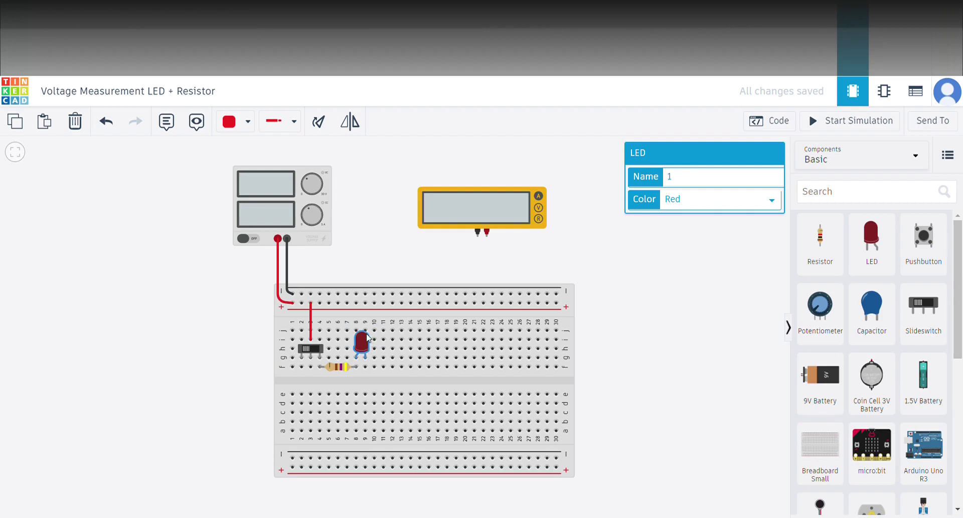
Connect the LED's column 9 leg from row j to the upper negative rail with a black wire
{"action": "left_click", "coordinate": [367, 332]}
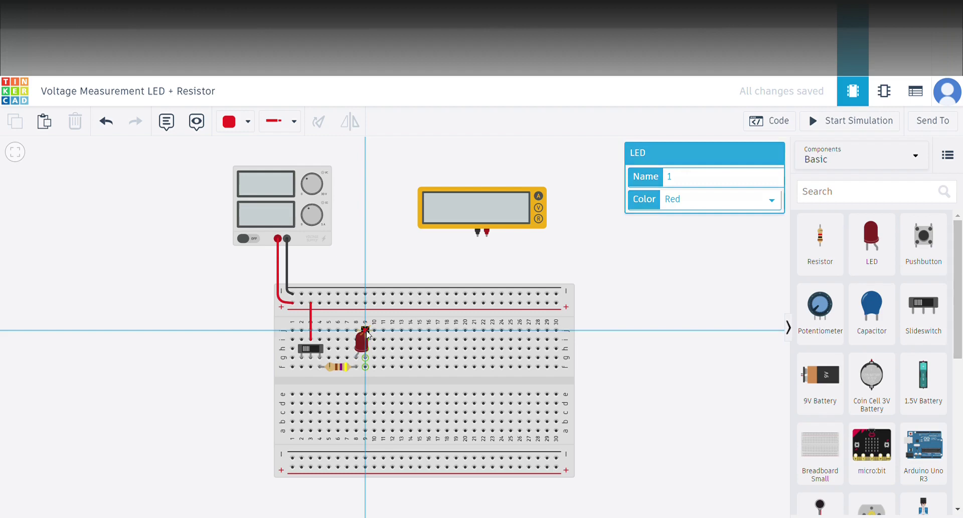
{"action": "left_click", "coordinate": [367, 294]}
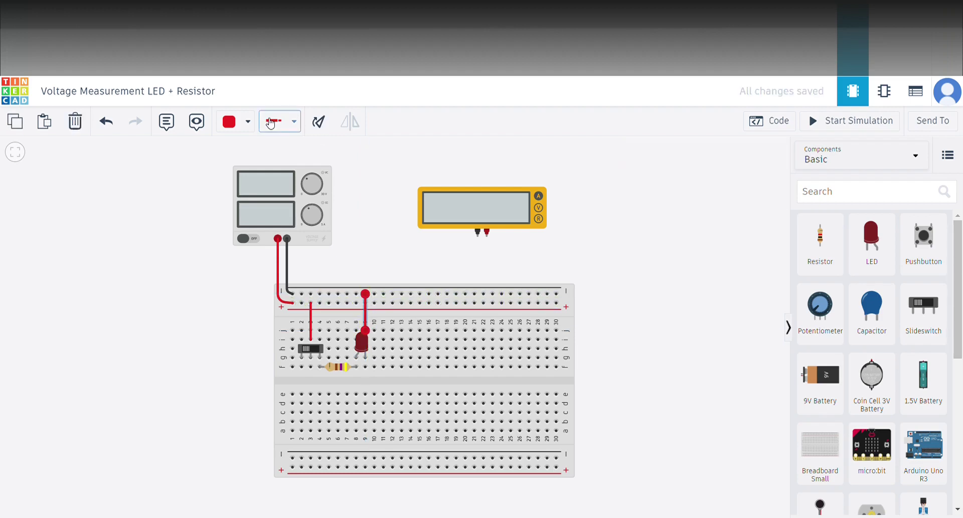
{"action": "left_click", "coordinate": [248, 122]}
{"action": "left_click", "coordinate": [255, 164]}
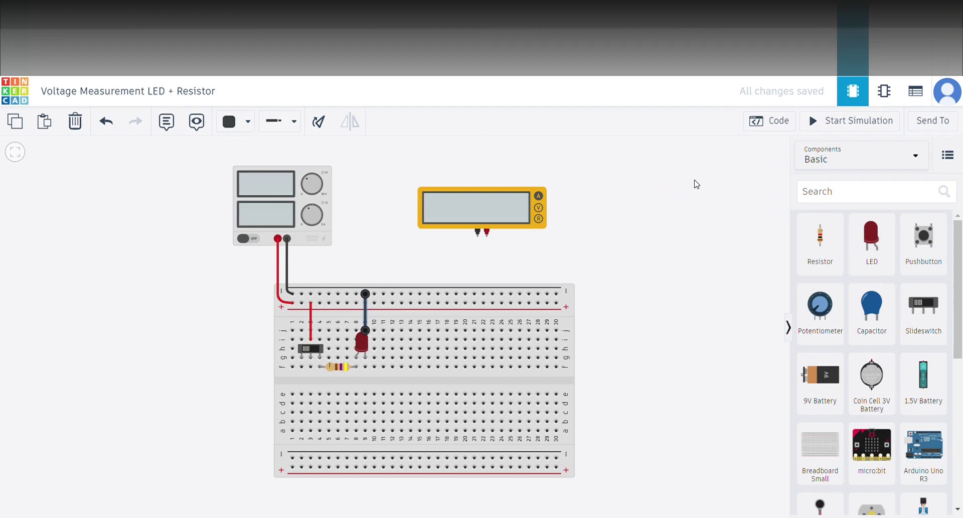
Start the simulation, switch the slideswitch on to power the LED, and select the multimeter
{"action": "left_click", "coordinate": [833, 124]}
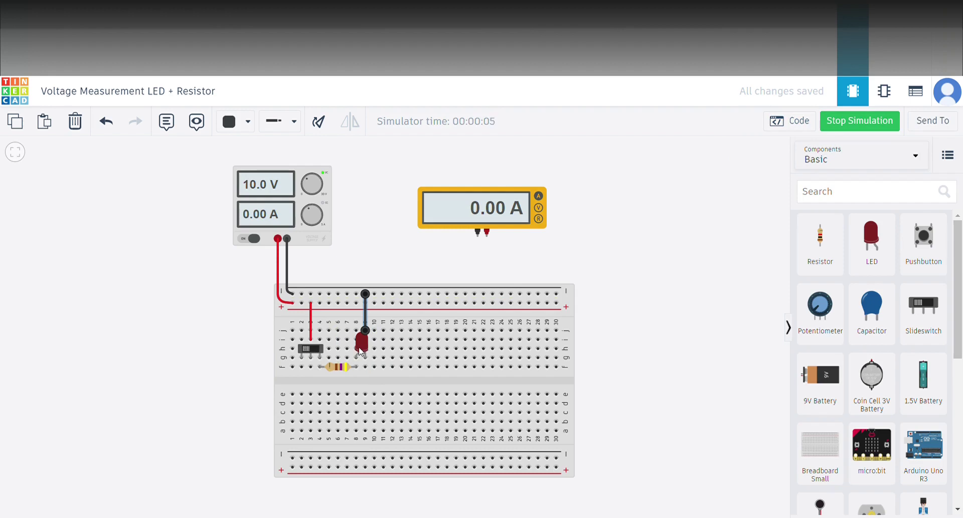
{"action": "left_click", "coordinate": [313, 351]}
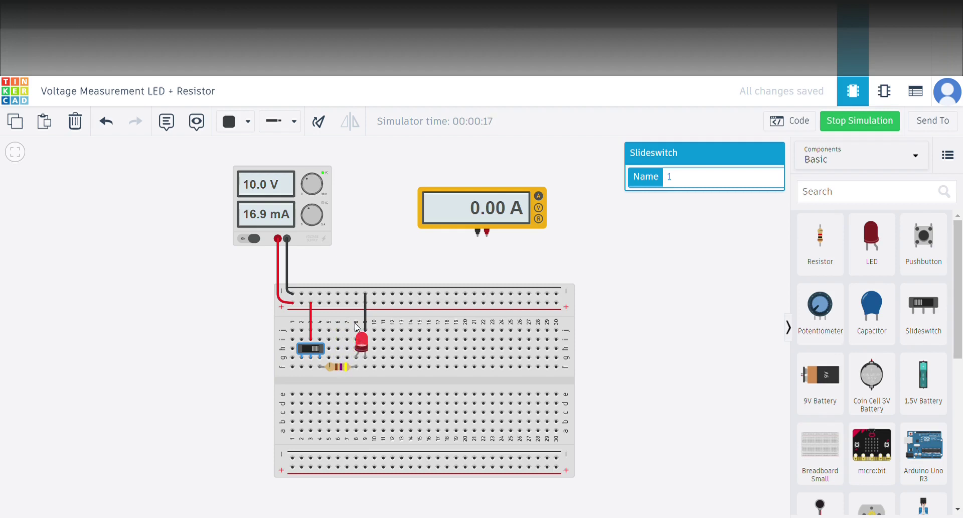
{"action": "left_click", "coordinate": [470, 217]}
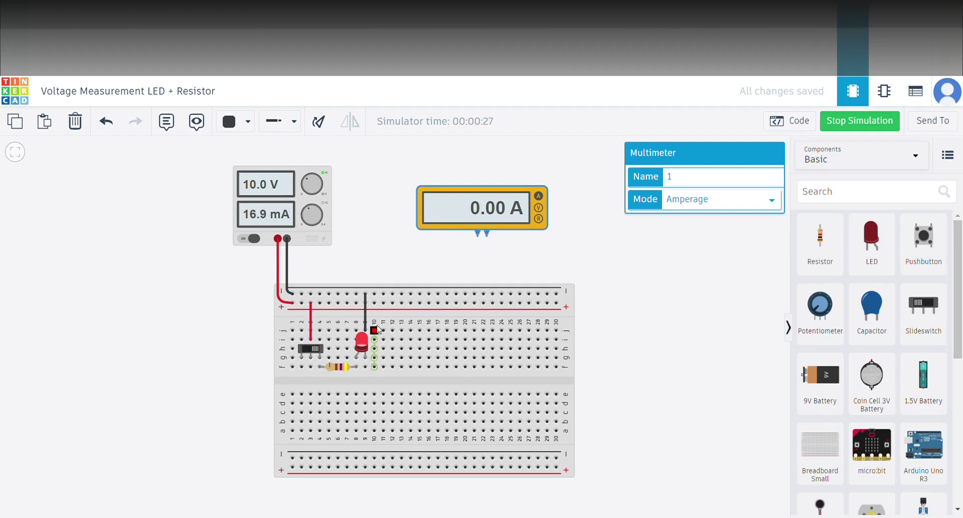
Set the resistor's resistance to 100 Ω and inspect the LED in the running simulation
{"action": "left_click", "coordinate": [341, 369]}
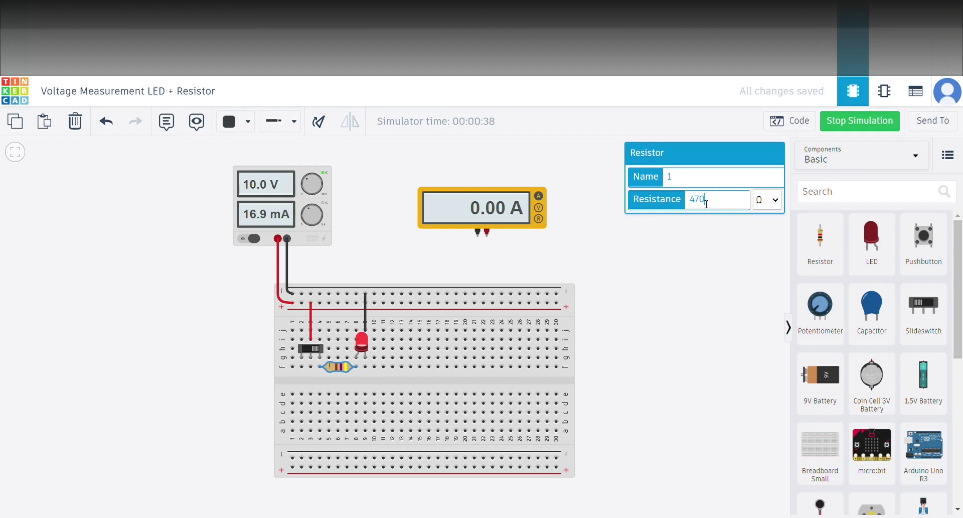
{"action": "left_click_drag", "start_coordinate": [706, 203], "coordinate": [692, 204]}
{"action": "type", "text": "100"}
{"action": "left_click", "coordinate": [354, 332]}
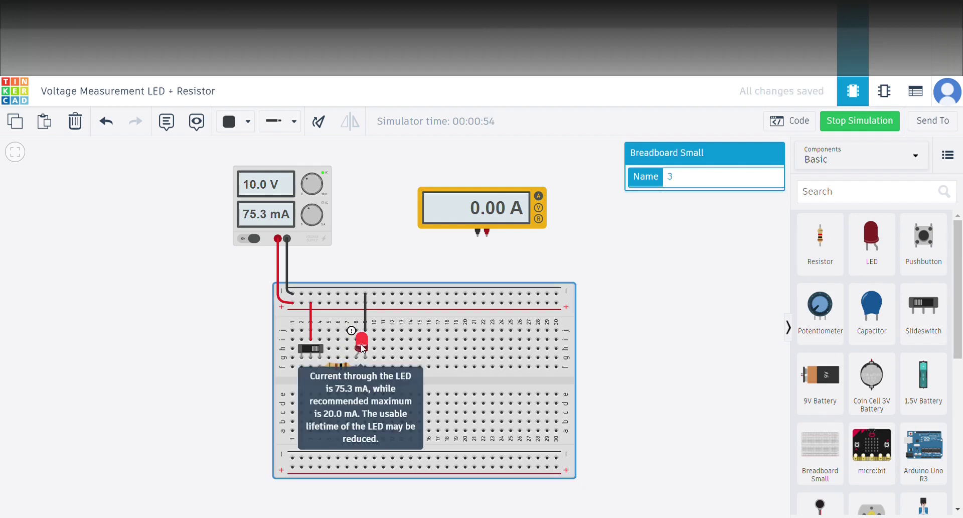
{"action": "left_click", "coordinate": [363, 348]}
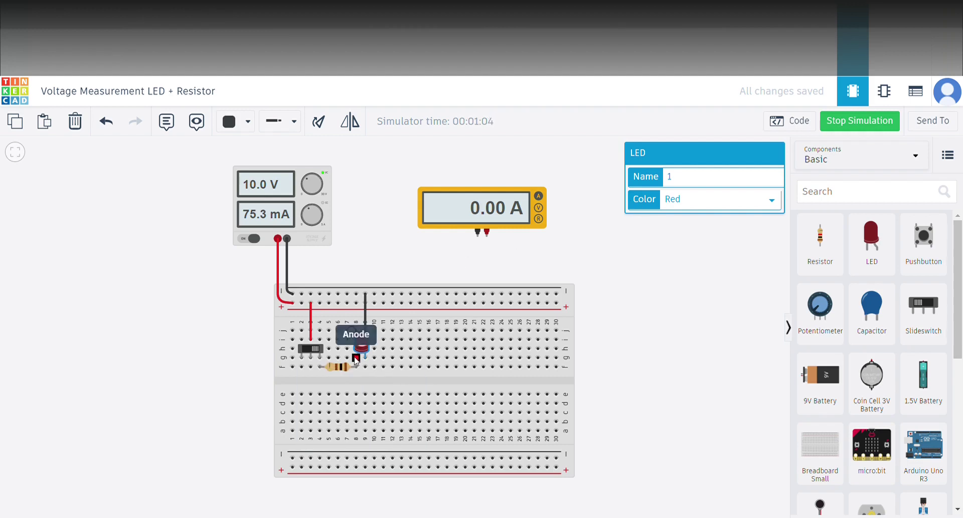
Set the resistor's resistance to 470 Ω, and end the simulation after switching the slideswitch off
{"action": "left_click", "coordinate": [344, 369]}
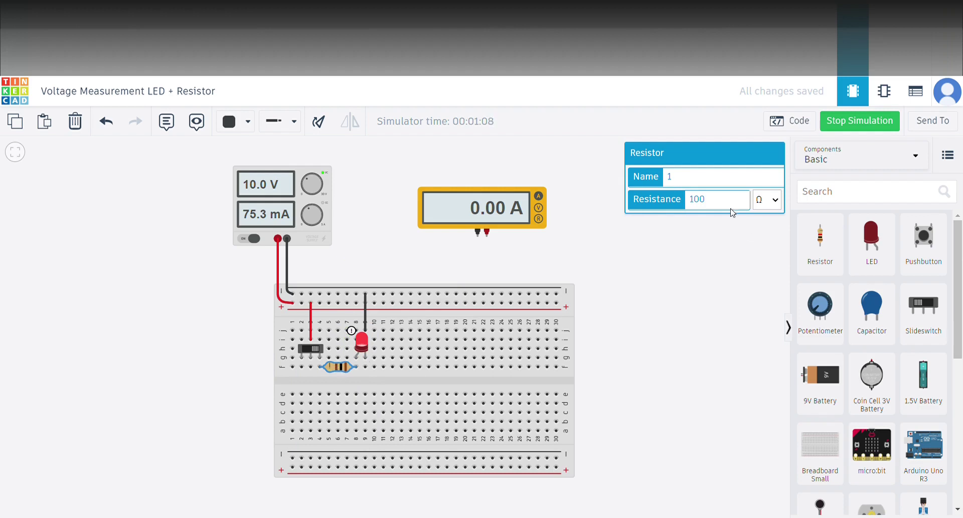
{"action": "left_click_drag", "start_coordinate": [730, 207], "coordinate": [684, 207]}
{"action": "type", "text": "470"}
{"action": "left_click", "coordinate": [356, 270]}
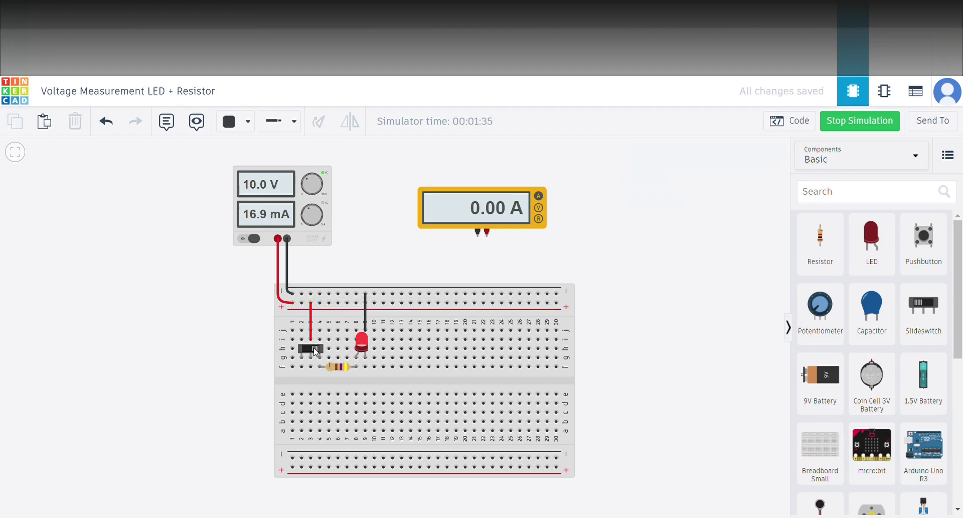
{"action": "left_click", "coordinate": [316, 349]}
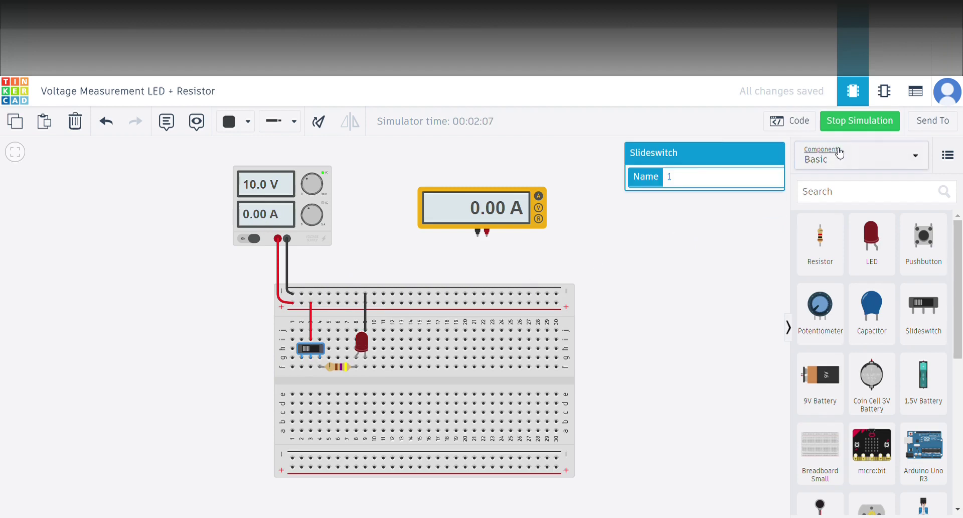
{"action": "left_click", "coordinate": [850, 122]}
Move the multimeter closer to the power supply and set it to voltage mode
{"action": "mouse_move", "coordinate": [471, 208]}
{"action": "left_mouse_down"}
{"action": "mouse_move", "coordinate": [441, 214]}
{"action": "mouse_move", "coordinate": [456, 205]}
{"action": "left_mouse_up"}
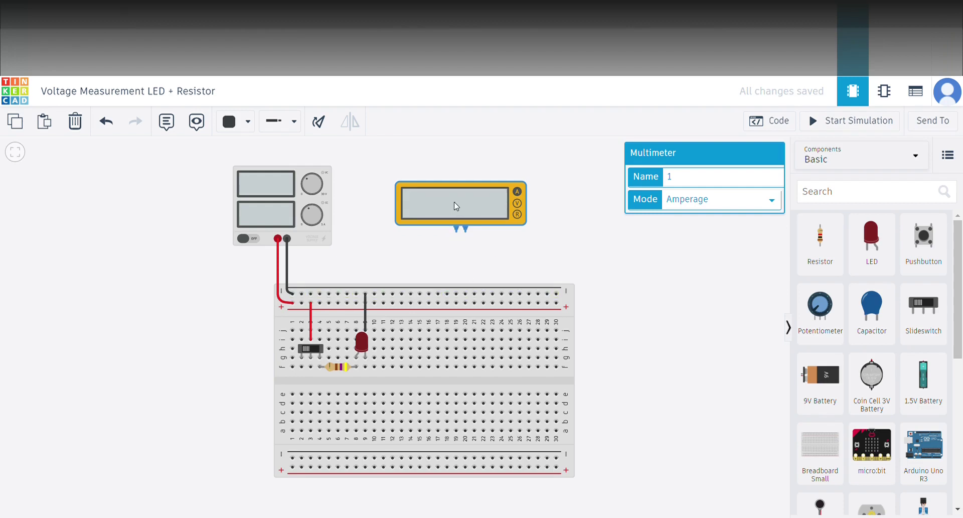
{"action": "mouse_move", "coordinate": [456, 206]}
{"action": "left_mouse_down"}
{"action": "mouse_move", "coordinate": [409, 213]}
{"action": "mouse_move", "coordinate": [444, 213]}
{"action": "left_mouse_up"}
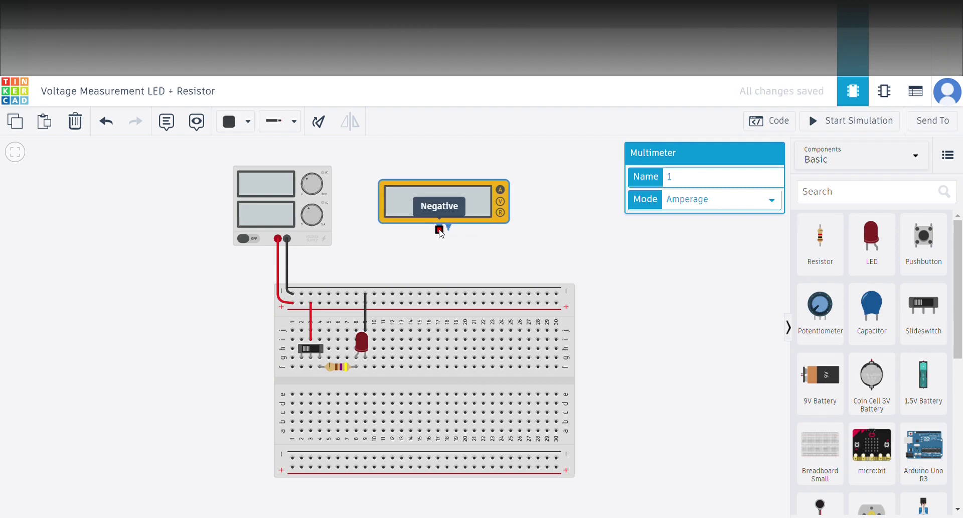
Wire the multimeter's negative terminal to the upper negative rail at column 17 and color the wire black
{"action": "left_click", "coordinate": [439, 230]}
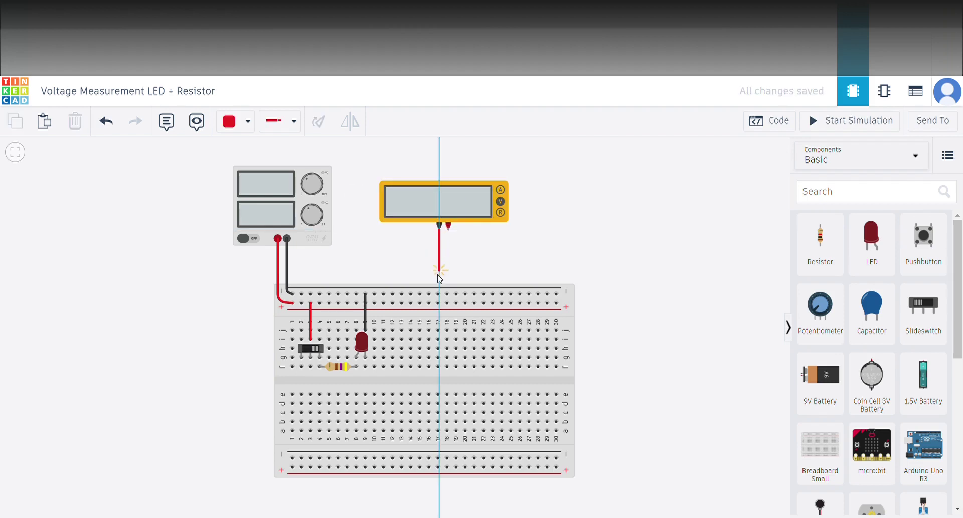
{"action": "left_click", "coordinate": [440, 295]}
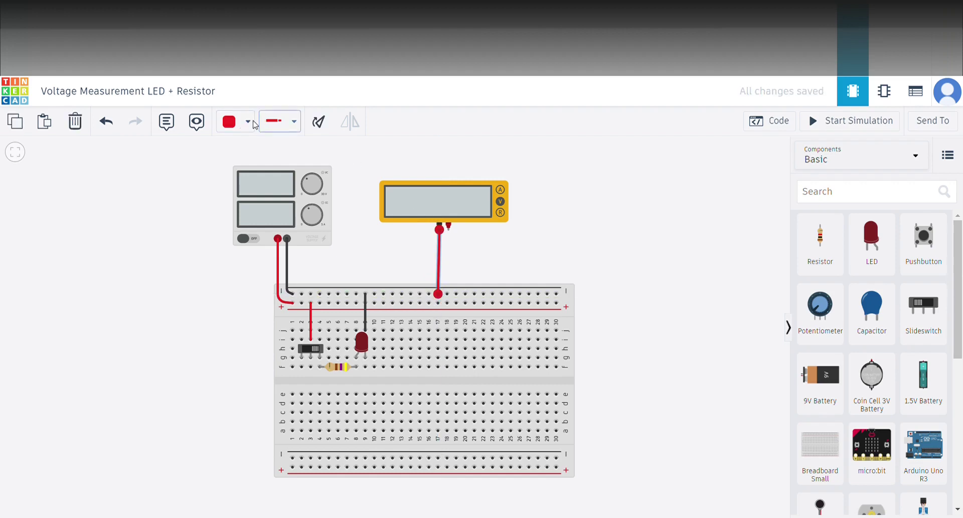
{"action": "left_click", "coordinate": [248, 121]}
{"action": "left_click", "coordinate": [269, 166]}
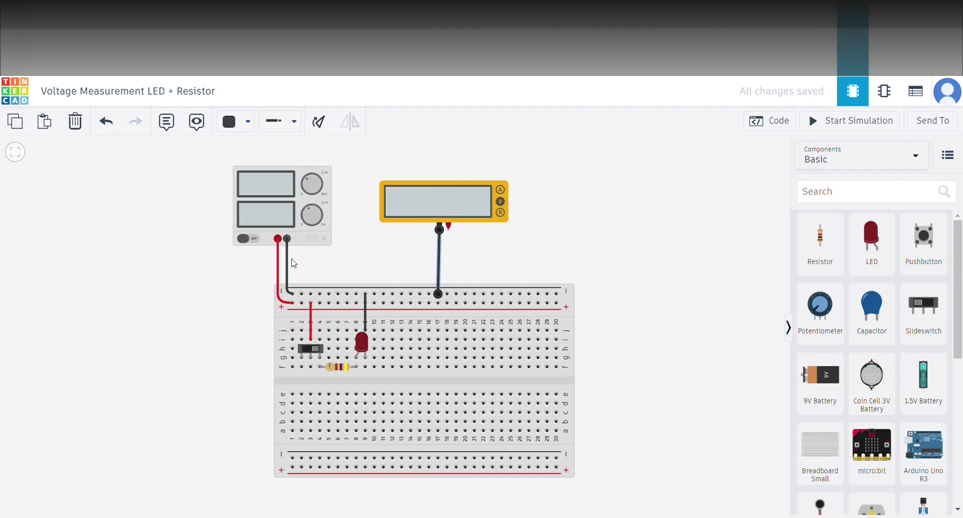
Wire the multimeter's positive terminal to the LED's anode in row g, column 8, with a red wire bent near row e, column 17
{"action": "left_click", "coordinate": [448, 226]}
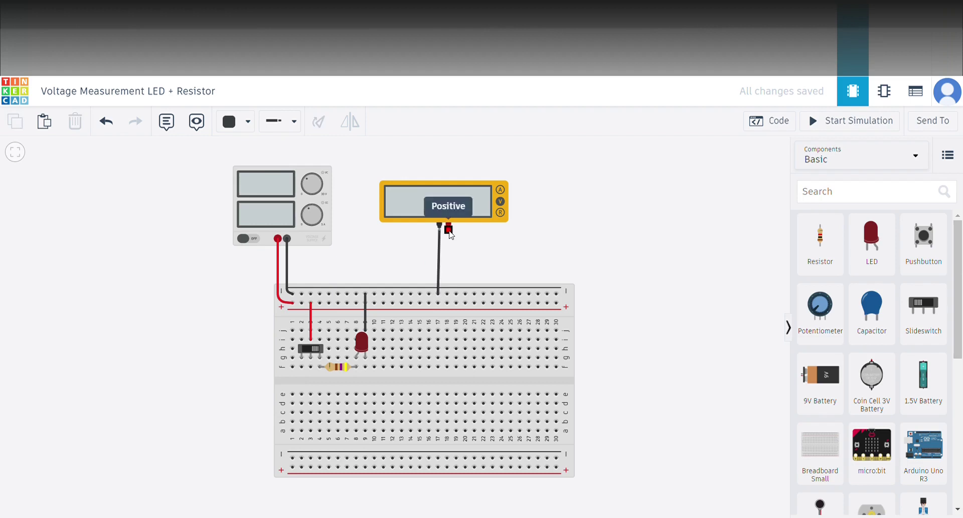
{"action": "left_click", "coordinate": [448, 356]}
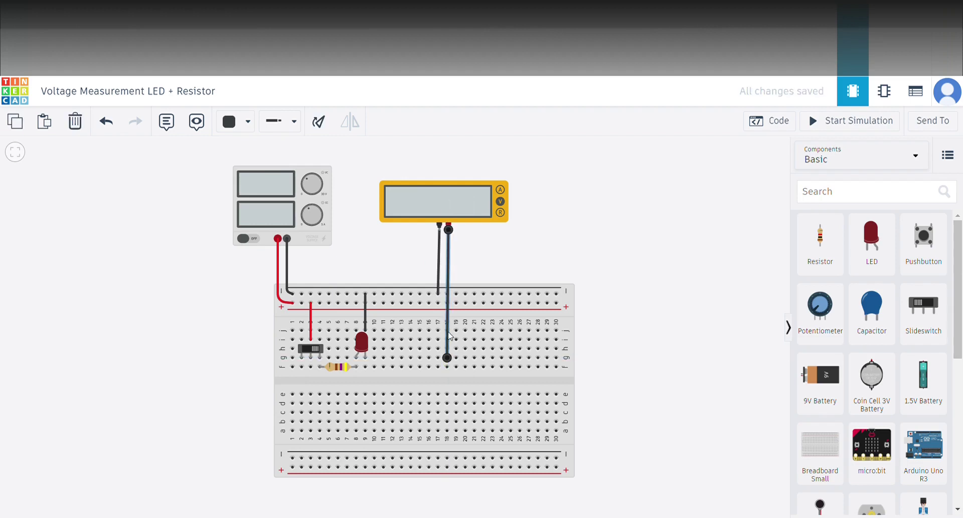
{"action": "left_click", "coordinate": [447, 332]}
{"action": "left_click_drag", "start_coordinate": [448, 358], "coordinate": [358, 359]}
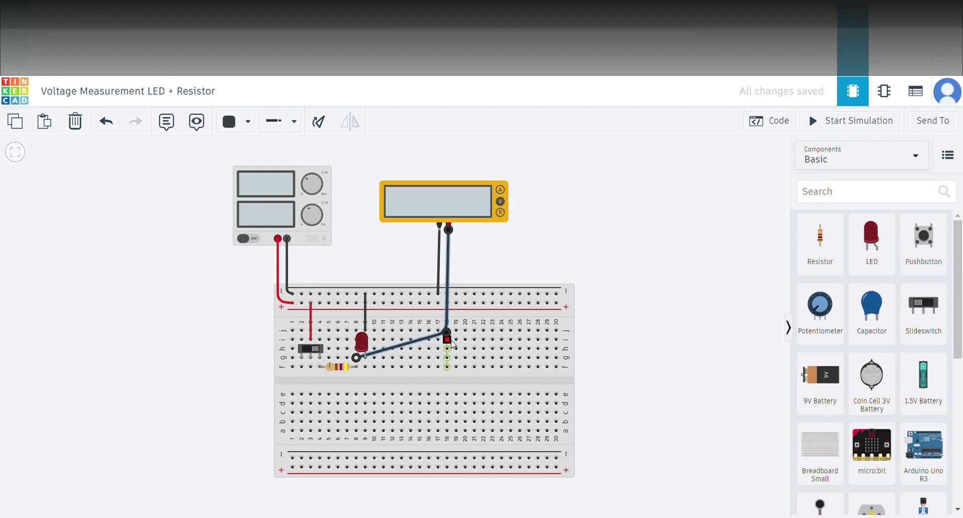
{"action": "left_click_drag", "start_coordinate": [446, 332], "coordinate": [421, 411]}
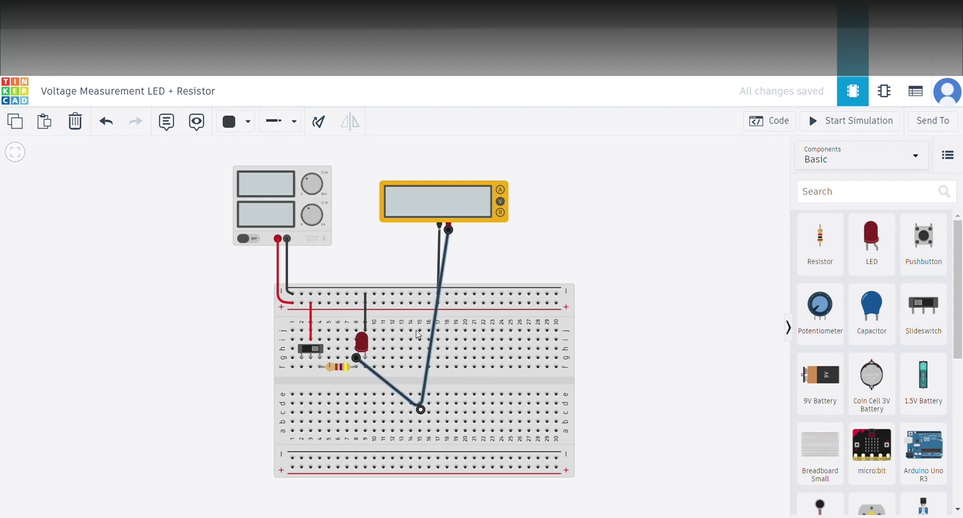
{"action": "left_click", "coordinate": [247, 114]}
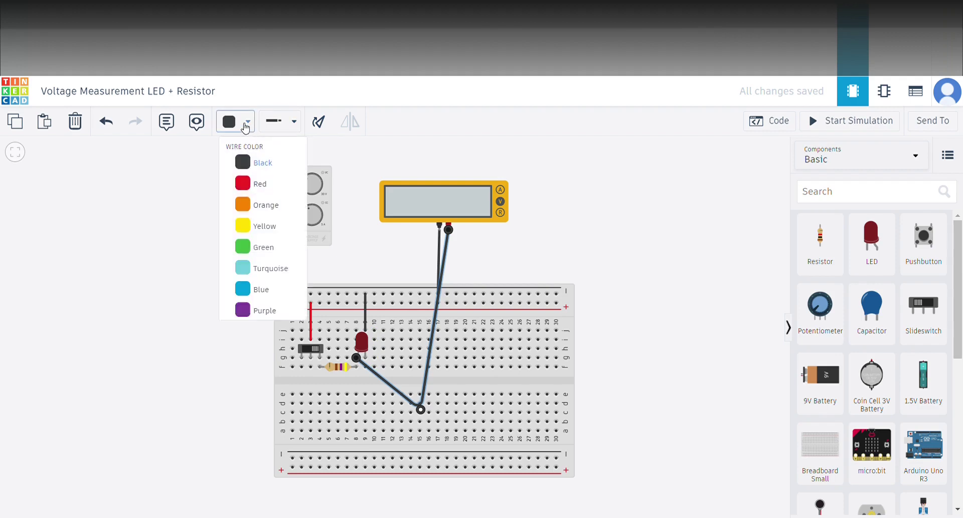
{"action": "left_click", "coordinate": [256, 183]}
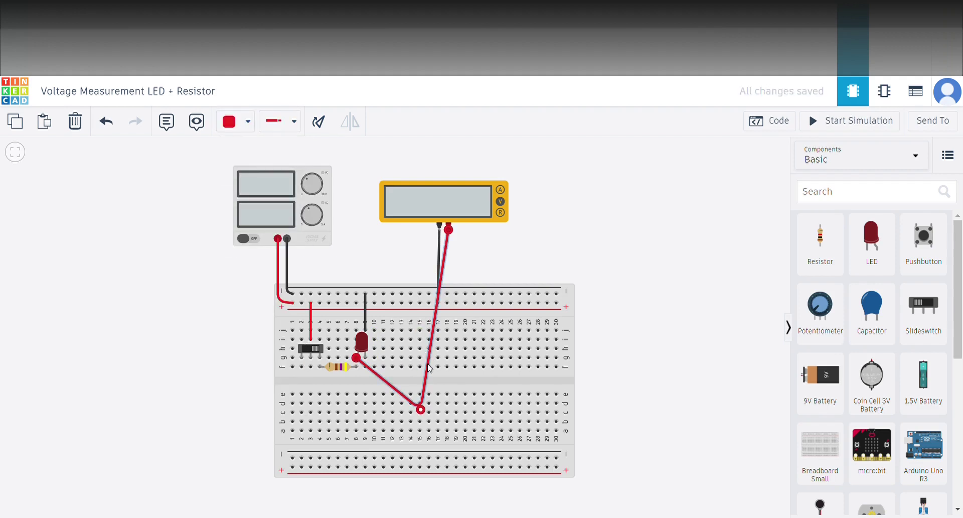
{"action": "left_click_drag", "start_coordinate": [420, 409], "coordinate": [440, 394]}
Run the simulation with the slideswitch on to measure the voltage across the LED, and stop it
{"action": "left_click", "coordinate": [856, 129]}
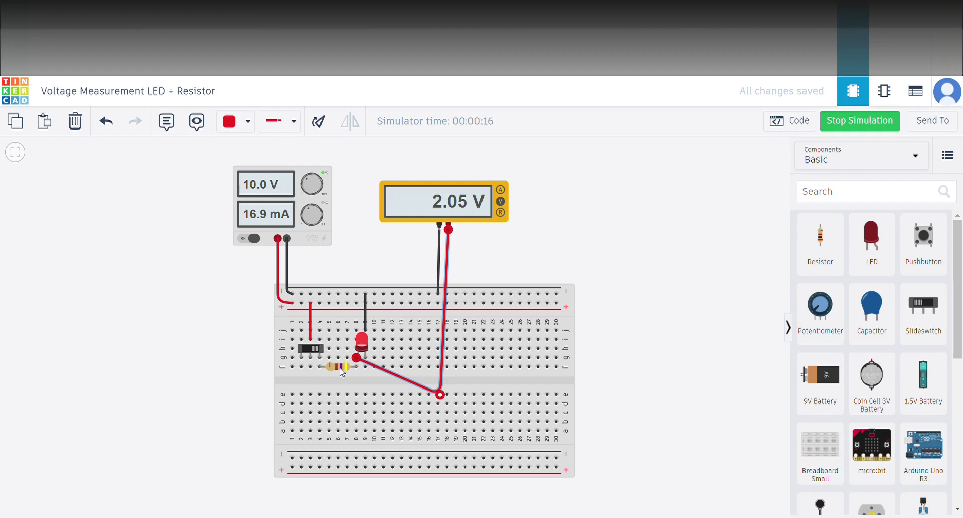
{"action": "left_click", "coordinate": [313, 350]}
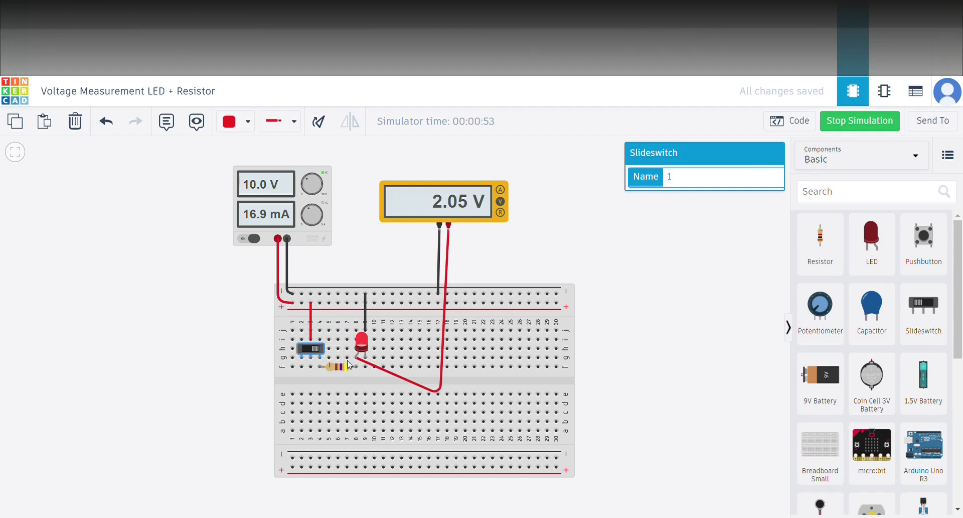
{"action": "left_click", "coordinate": [854, 122]}
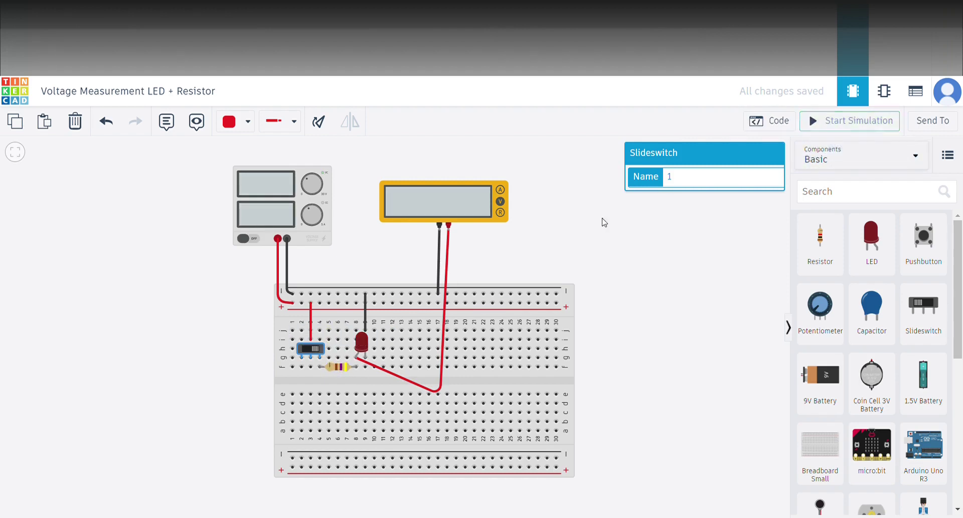
Move the multimeter's red wire to the resistor leg at row f, column 4, and its black wire to the leg at column 8
{"action": "left_click", "coordinate": [374, 367]}
{"action": "left_click", "coordinate": [392, 371]}
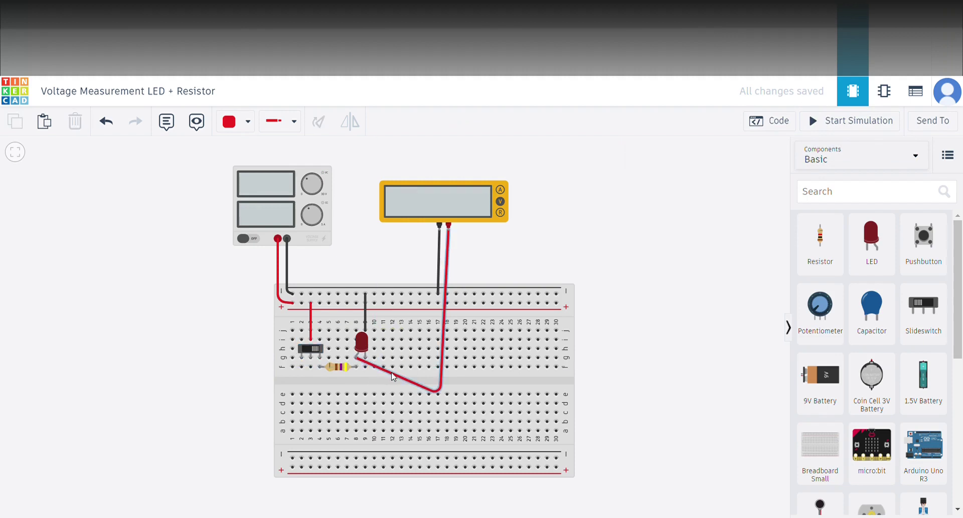
{"action": "left_click_drag", "start_coordinate": [358, 358], "coordinate": [313, 370]}
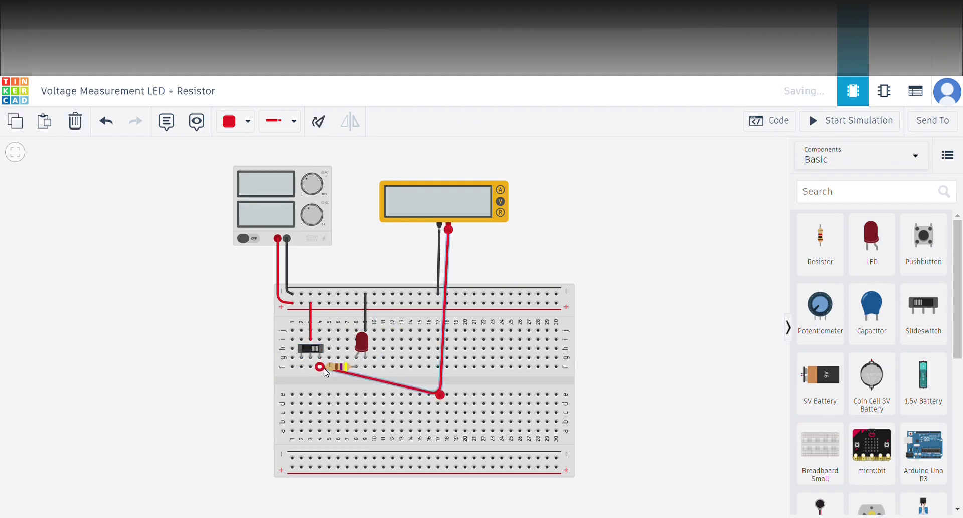
{"action": "left_click", "coordinate": [438, 273]}
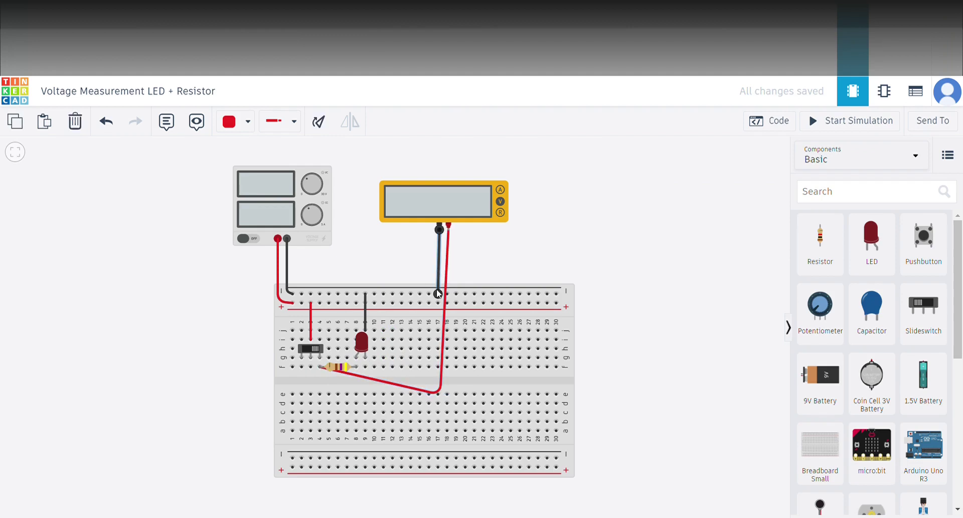
{"action": "left_click_drag", "start_coordinate": [438, 295], "coordinate": [357, 368]}
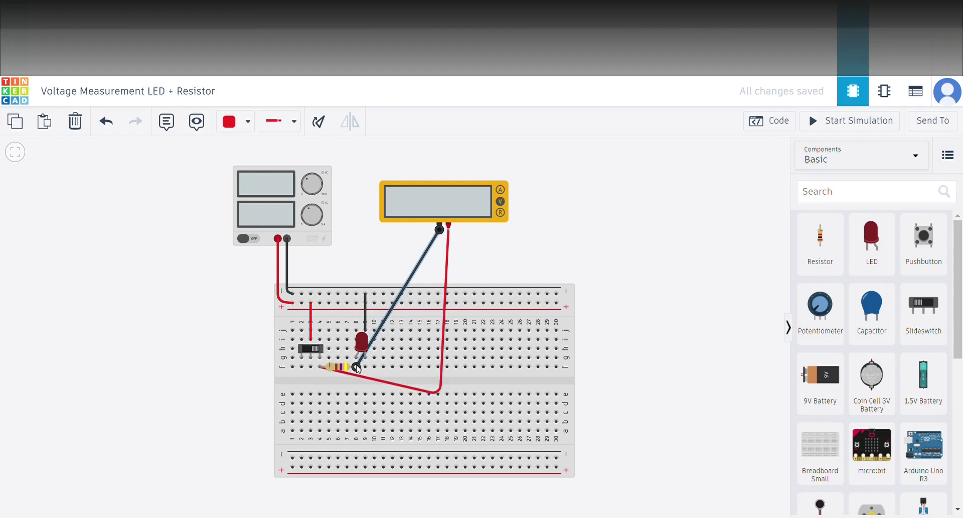
Run the simulation to measure the voltage across the resistor, and set the power supply's voltage to 5
{"action": "left_click", "coordinate": [837, 123]}
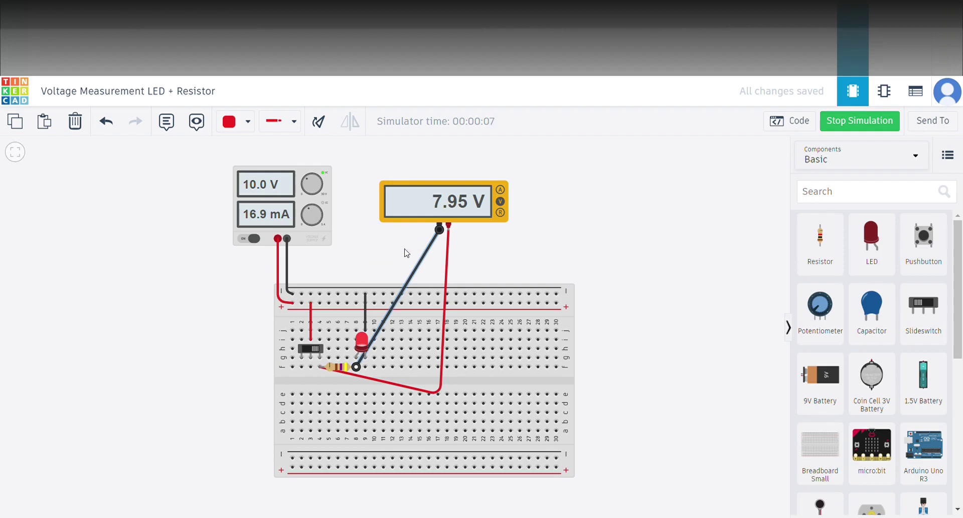
{"action": "left_click", "coordinate": [694, 225]}
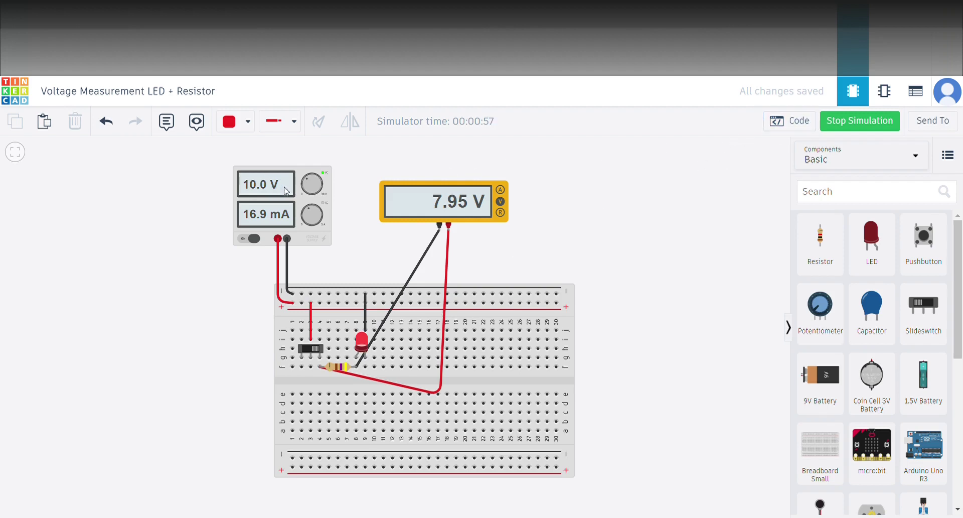
{"action": "left_click", "coordinate": [267, 193]}
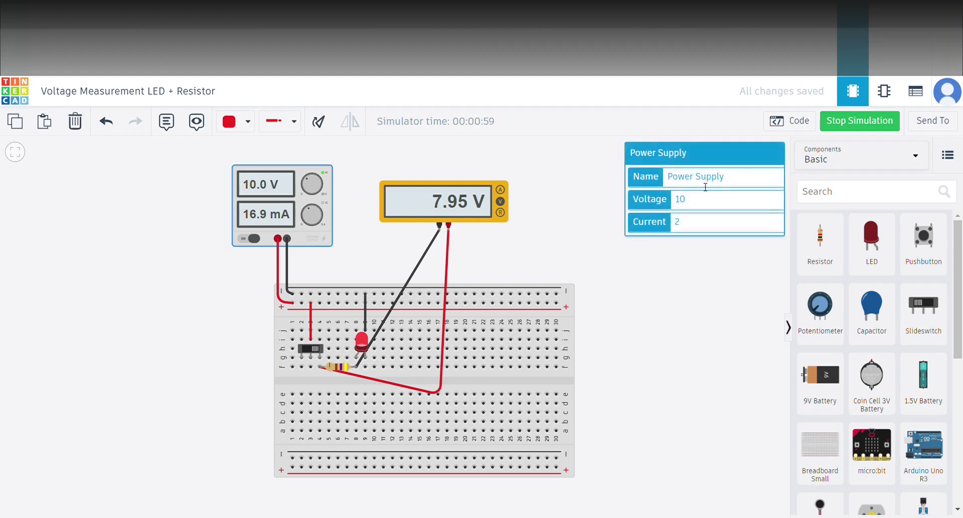
{"action": "left_click_drag", "start_coordinate": [702, 205], "coordinate": [683, 206]}
{"action": "type", "text": "5"}
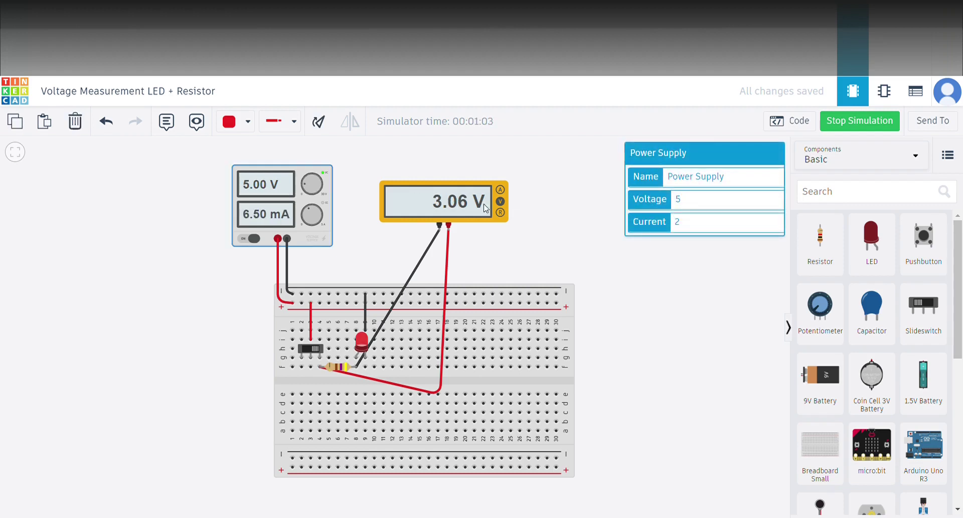
Set the resistor's resistance to 100 Ω with the 5 V supply and check the LED
{"action": "left_click", "coordinate": [345, 369]}
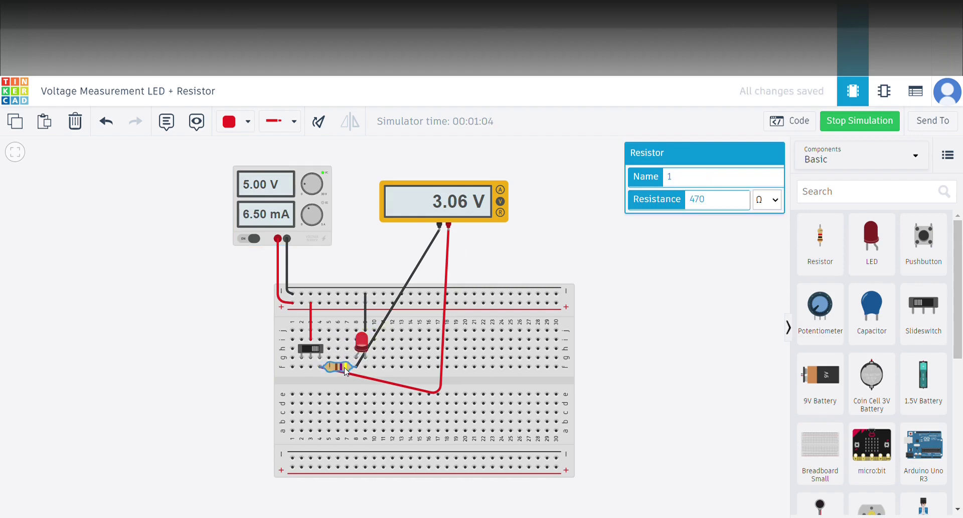
{"action": "double_click", "coordinate": [696, 202]}
{"action": "type", "text": "100"}
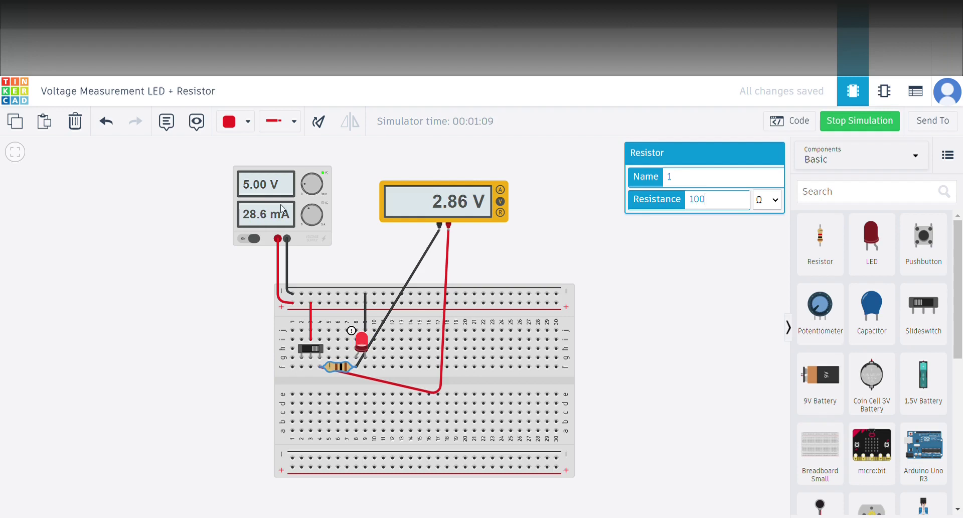
{"action": "mouse_move", "coordinate": [361, 346]}
Change the resistor's resistance to 150 Ω
{"action": "key", "text": "BackSpace"}
{"action": "key", "text": "BackSpace"}
{"action": "type", "text": "50"}
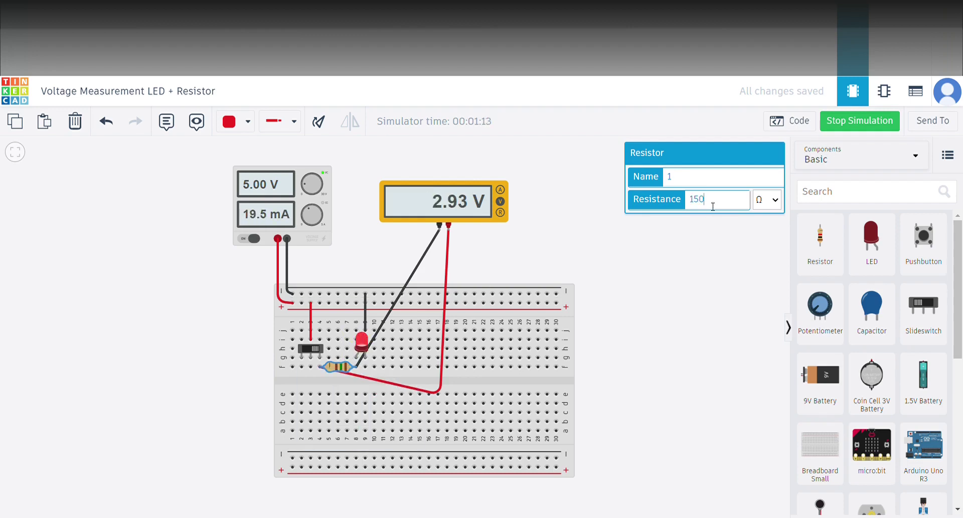
Restore the resistor's resistance to 470 Ω while the simulation runs
{"action": "key", "text": "BackSpace"}
{"action": "key", "text": "BackSpace"}
{"action": "key", "text": "BackSpace"}
{"action": "type", "text": "470"}
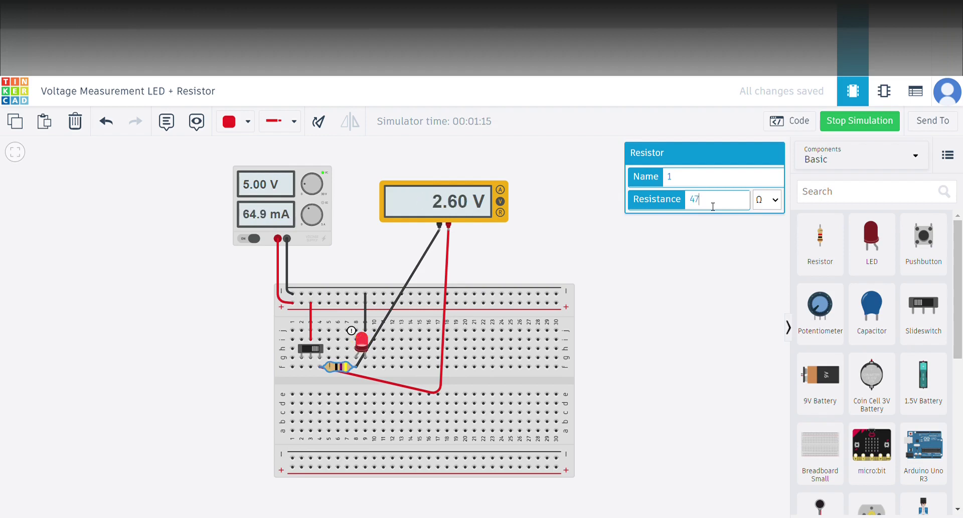
Set the power supply's voltage to 10 in the running simulation, and stop the simulation
{"action": "left_click", "coordinate": [277, 183]}
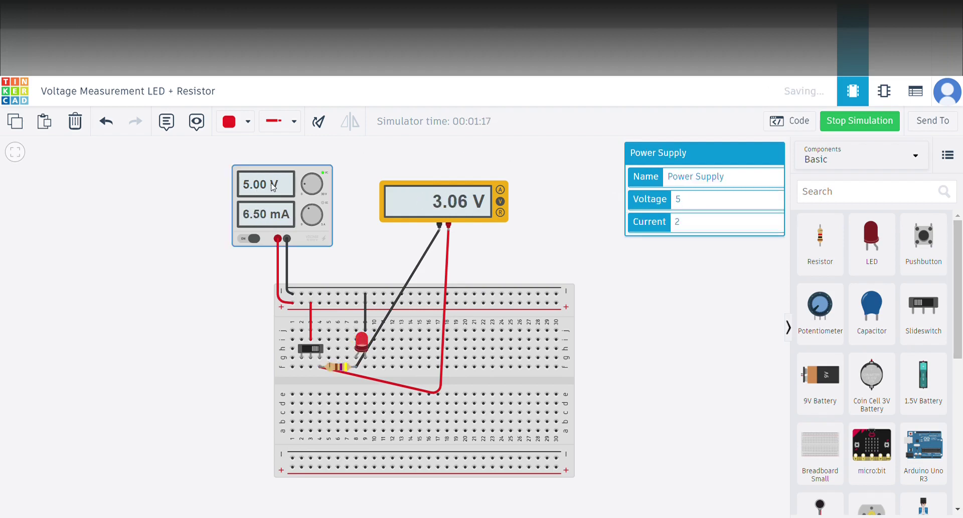
{"action": "double_click", "coordinate": [683, 201]}
{"action": "type", "text": "10"}
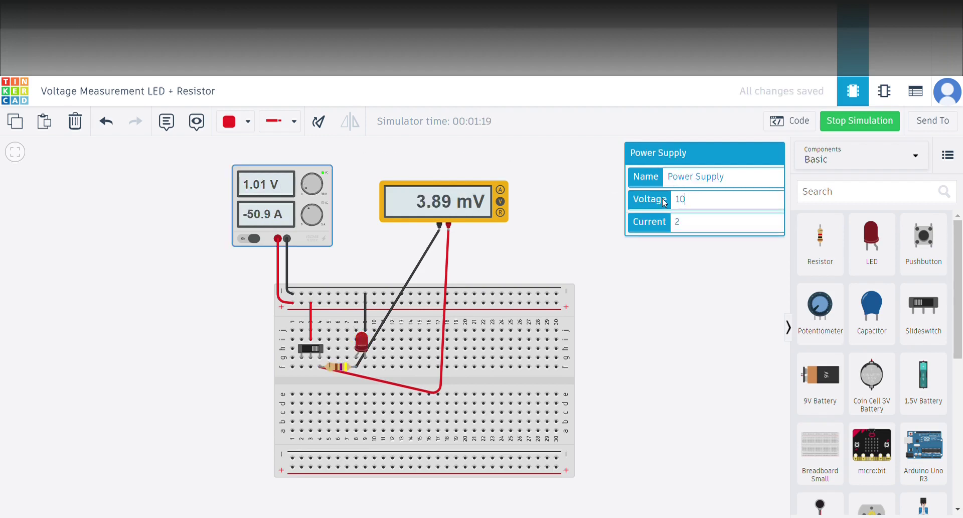
{"action": "left_click", "coordinate": [602, 186]}
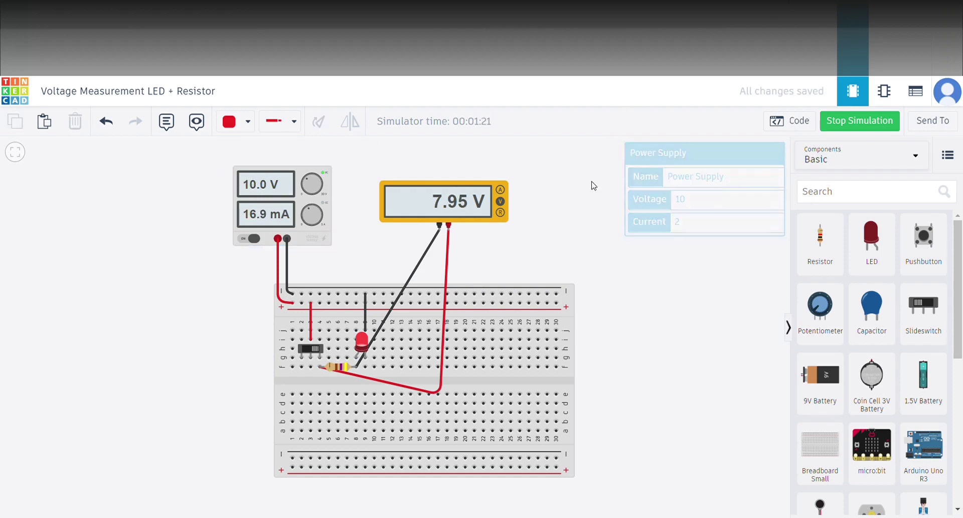
{"action": "left_click", "coordinate": [860, 121]}
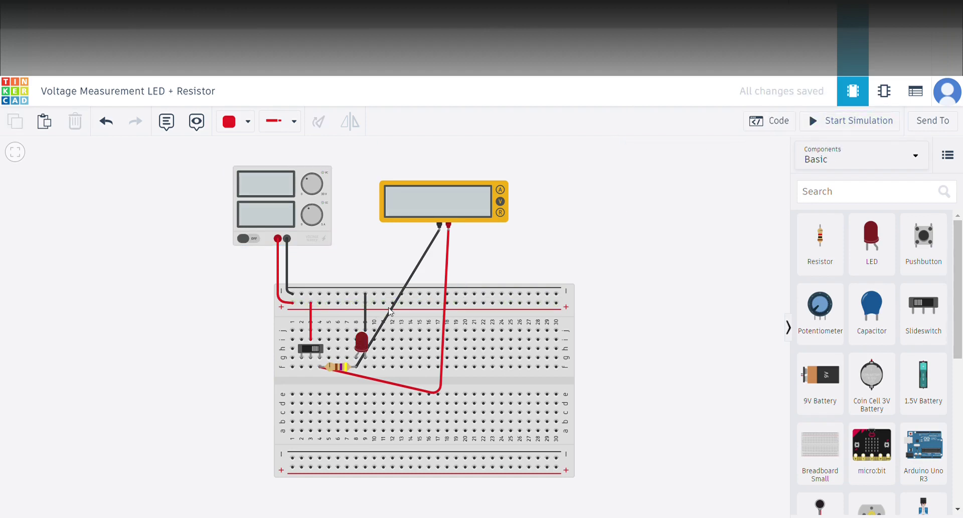
Delete the black and red wires connecting the multimeter to the resistor
{"action": "left_click", "coordinate": [420, 268]}
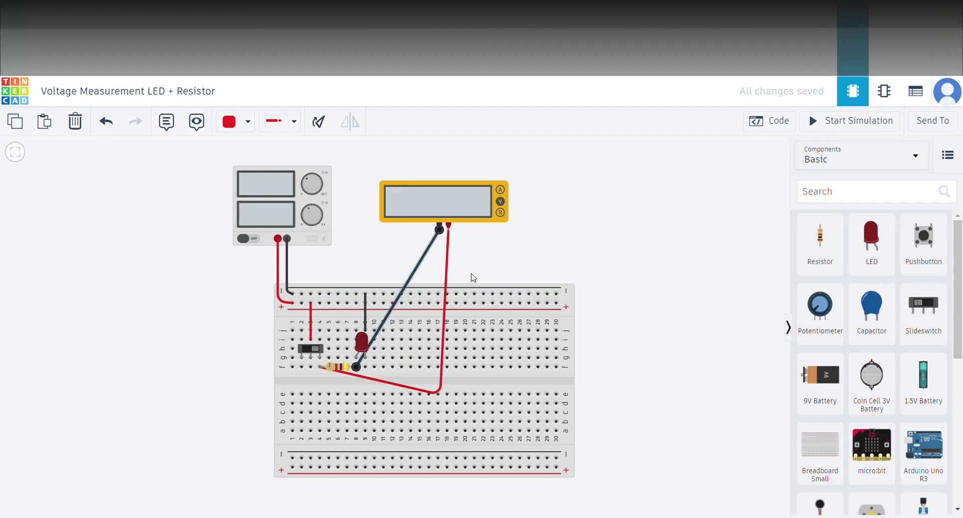
{"action": "key", "text": "Delete"}
{"action": "left_click", "coordinate": [447, 257]}
{"action": "key", "text": "Delete"}
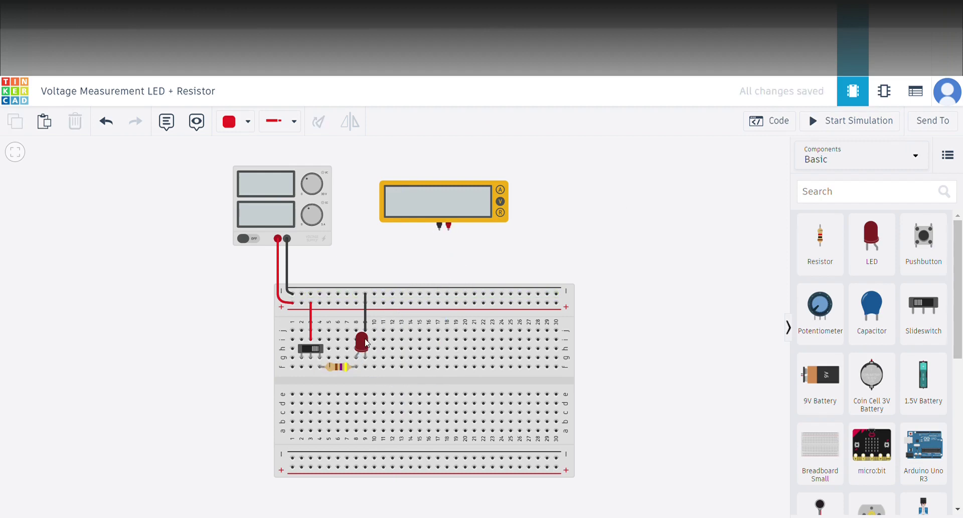
Separate the LED from the resistor by moving its ground wire to column 14 and the LED to columns 13 and 14
{"action": "left_click", "coordinate": [365, 329]}
{"action": "left_click_drag", "start_coordinate": [370, 295], "coordinate": [411, 294]}
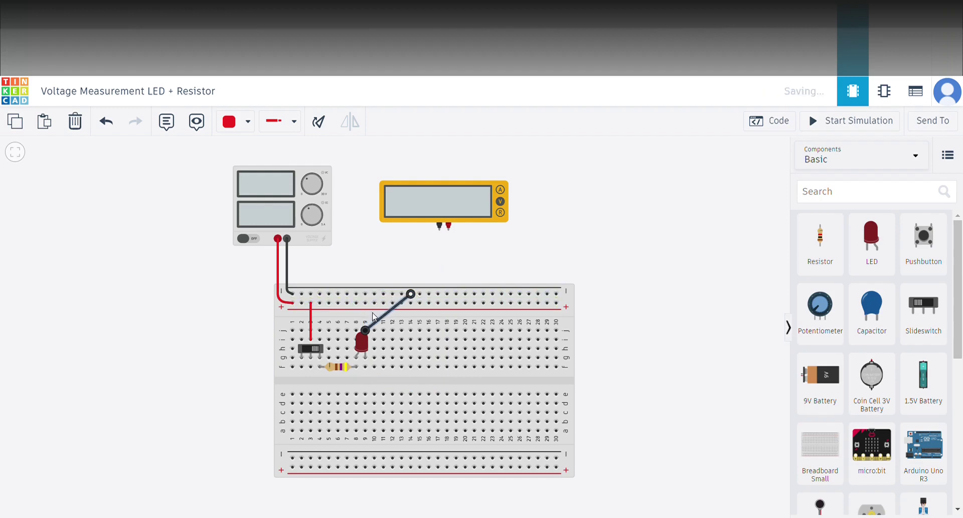
{"action": "left_click_drag", "start_coordinate": [366, 332], "coordinate": [413, 344]}
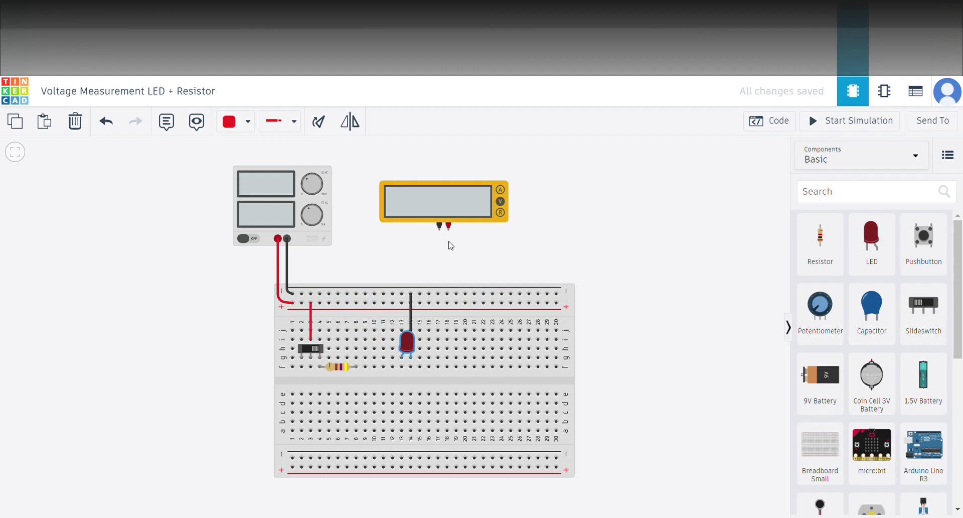
Wire the multimeter's positive terminal to the resistor's free end in red and its negative terminal to the LED's anode in black
{"action": "left_click", "coordinate": [448, 225]}
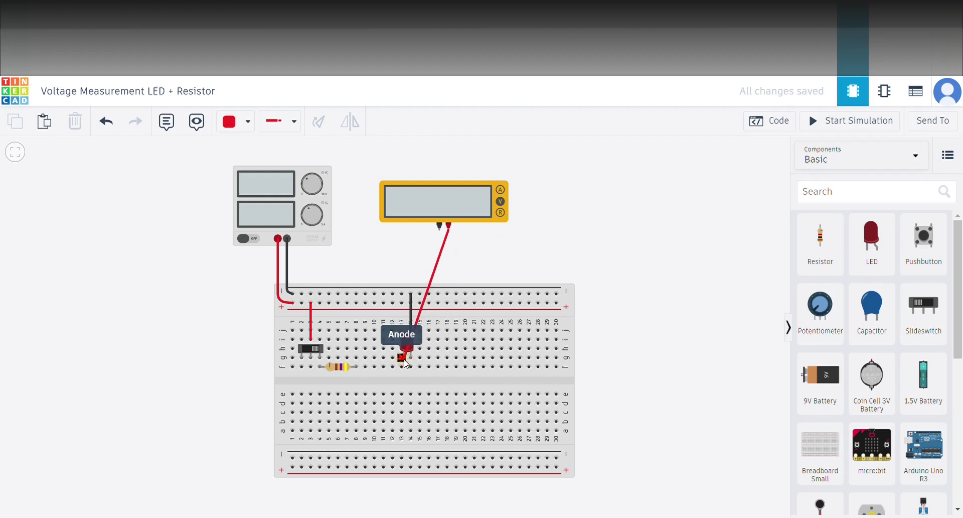
{"action": "left_click", "coordinate": [356, 367]}
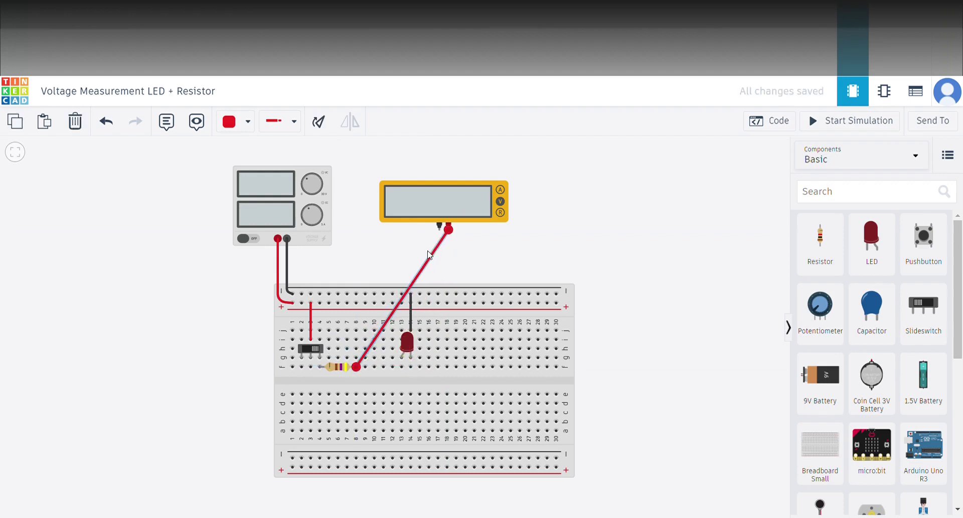
{"action": "left_click", "coordinate": [439, 227]}
{"action": "left_click", "coordinate": [401, 358]}
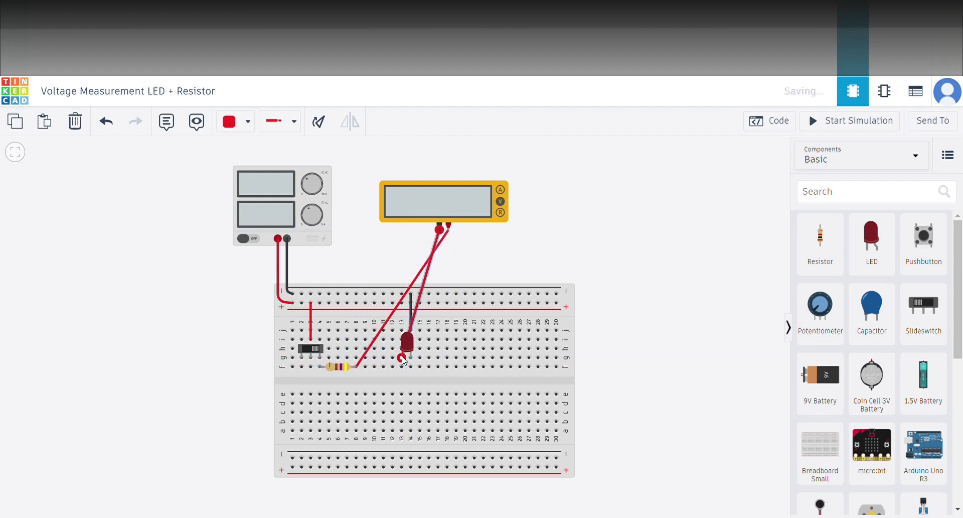
{"action": "left_click", "coordinate": [246, 121]}
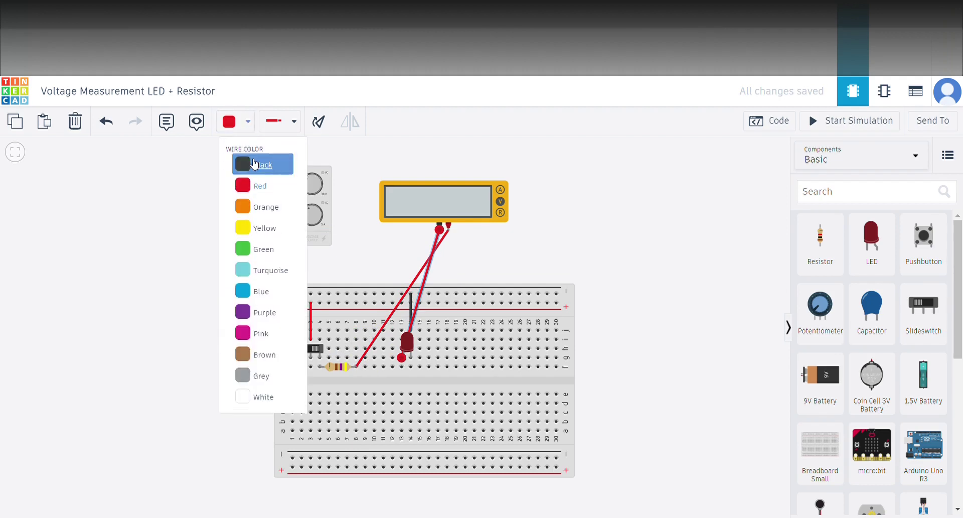
{"action": "left_click", "coordinate": [254, 164]}
{"action": "left_click", "coordinate": [546, 225]}
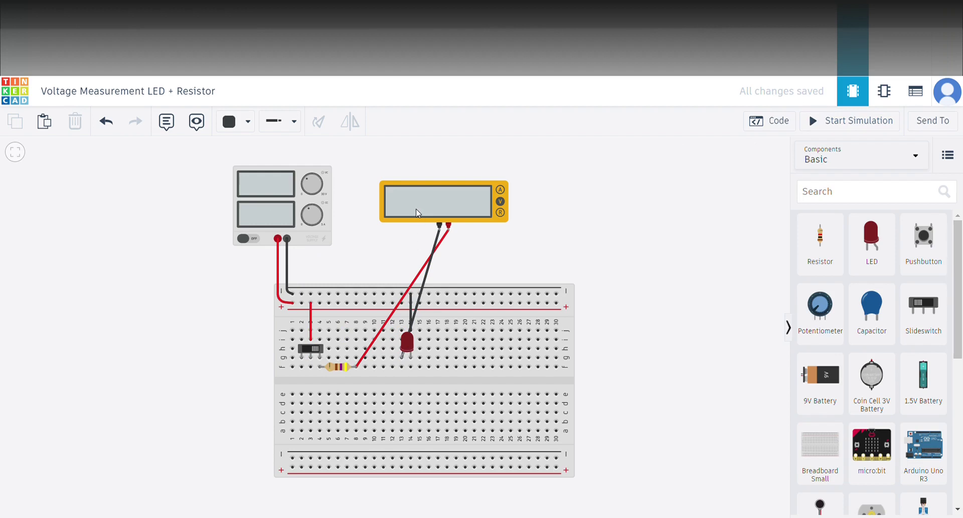
Move the multimeter above the LED, switch it to Amperage while simulating to measure the series current, and stop the simulation
{"action": "left_click_drag", "start_coordinate": [421, 206], "coordinate": [382, 221]}
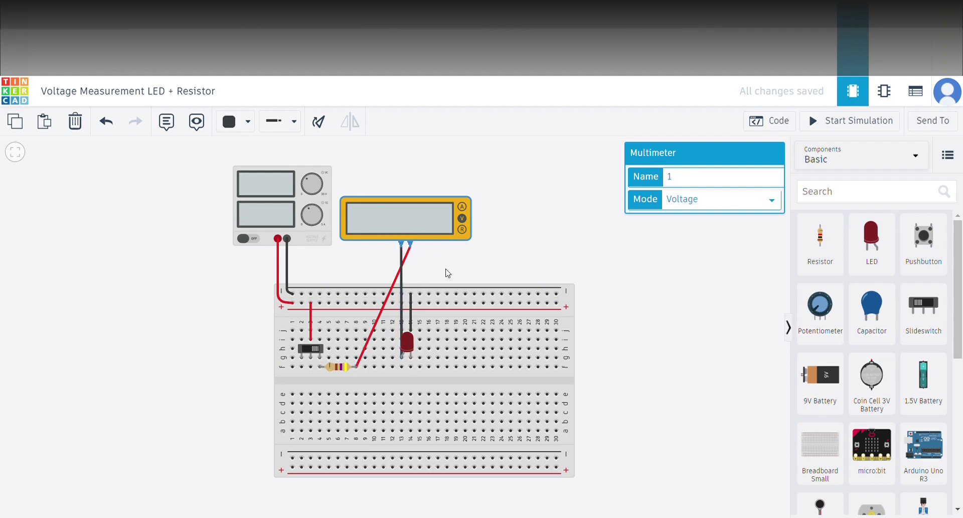
{"action": "left_click", "coordinate": [849, 121]}
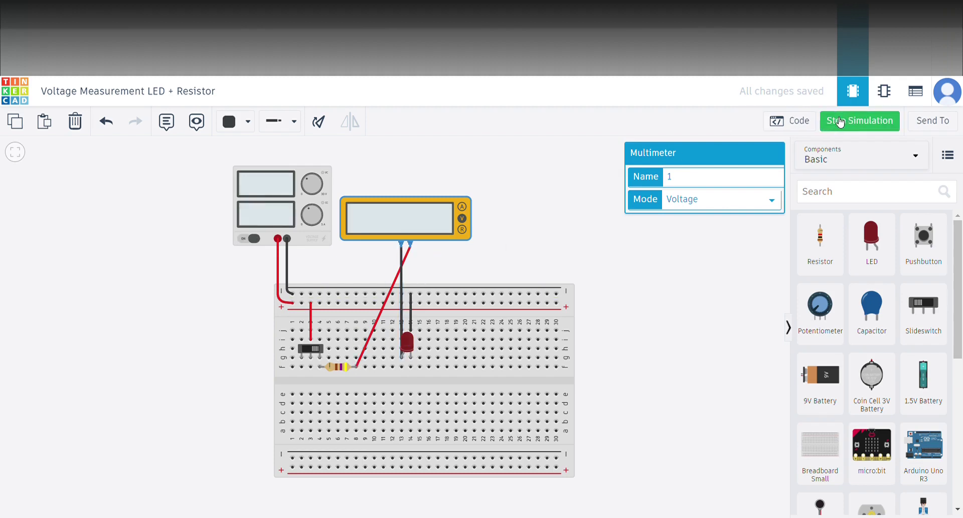
{"action": "left_click", "coordinate": [462, 206]}
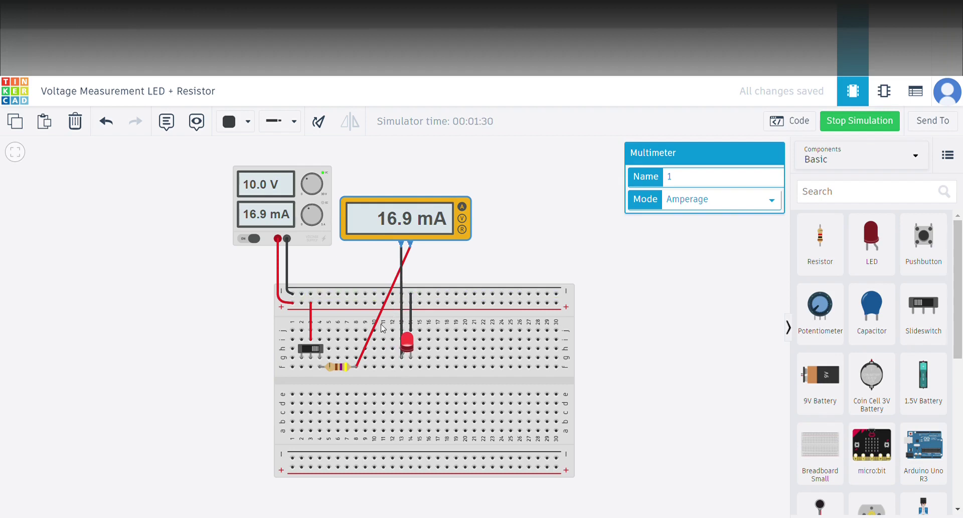
{"action": "left_click", "coordinate": [879, 121]}
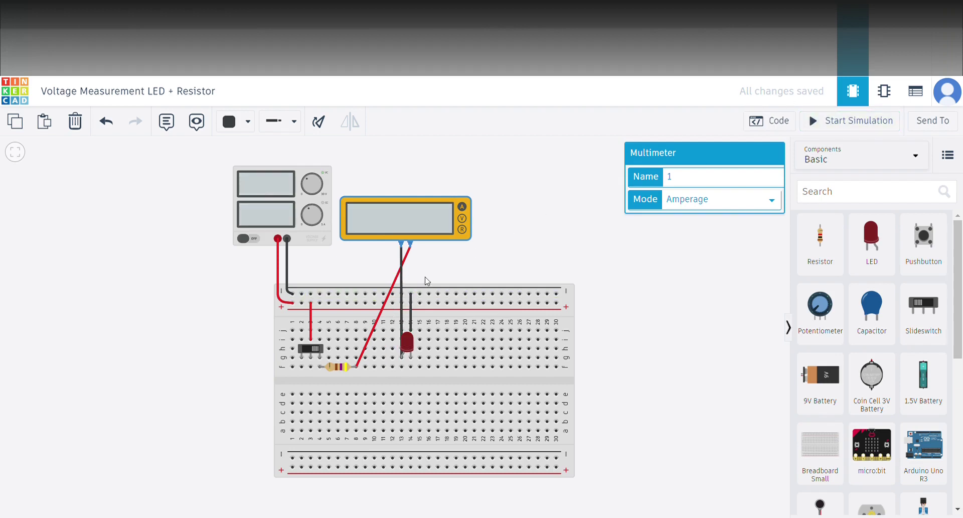
Move the LED back beside the resistor in columns 8 and 9, and reconnect the multimeter between its cathode and the negative rail
{"action": "left_click", "coordinate": [404, 287]}
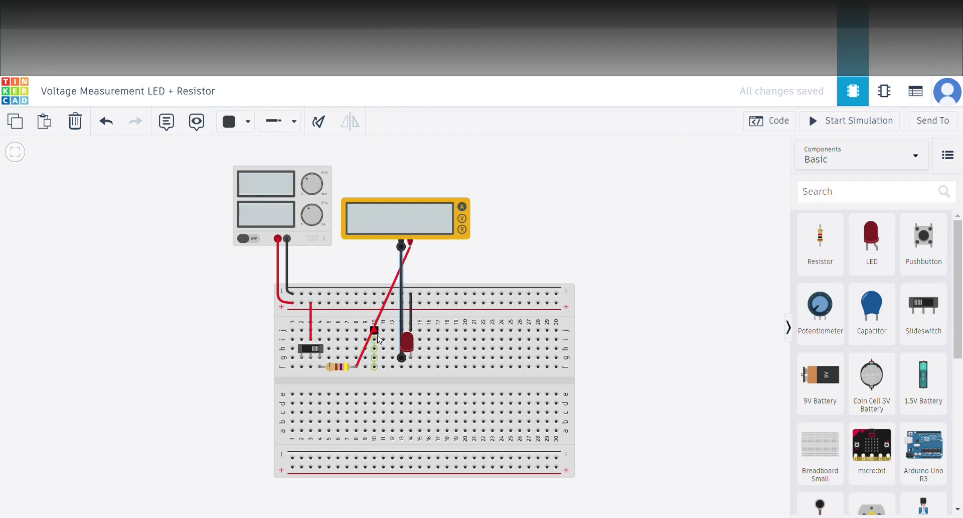
{"action": "left_click_drag", "start_coordinate": [407, 343], "coordinate": [361, 343]}
{"action": "left_click", "coordinate": [372, 314]}
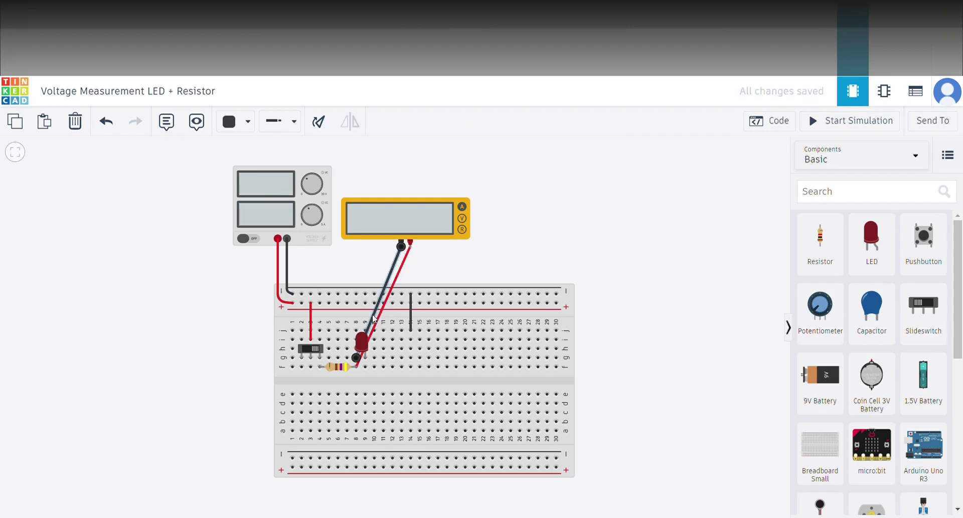
{"action": "left_click_drag", "start_coordinate": [358, 357], "coordinate": [411, 339]}
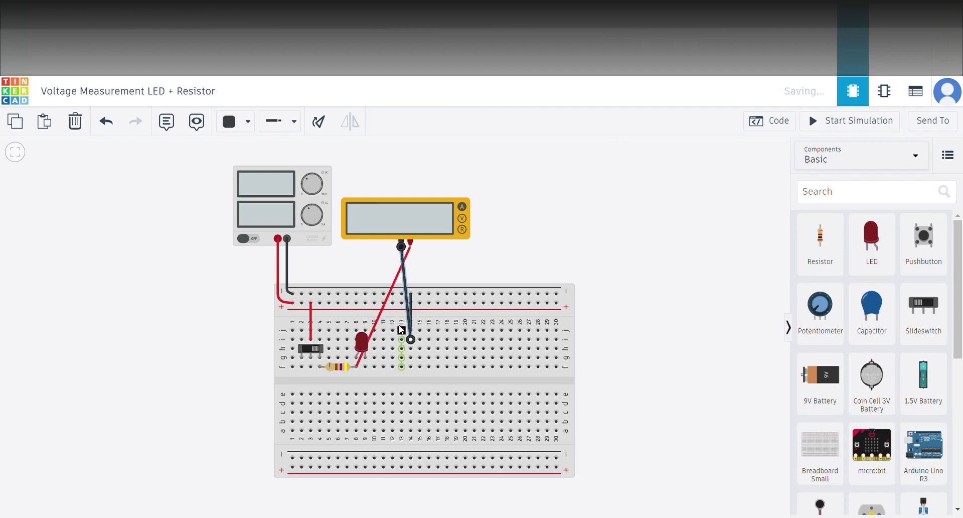
{"action": "left_click", "coordinate": [369, 336]}
{"action": "left_click_drag", "start_coordinate": [365, 367], "coordinate": [375, 294]}
{"action": "left_click", "coordinate": [409, 333]}
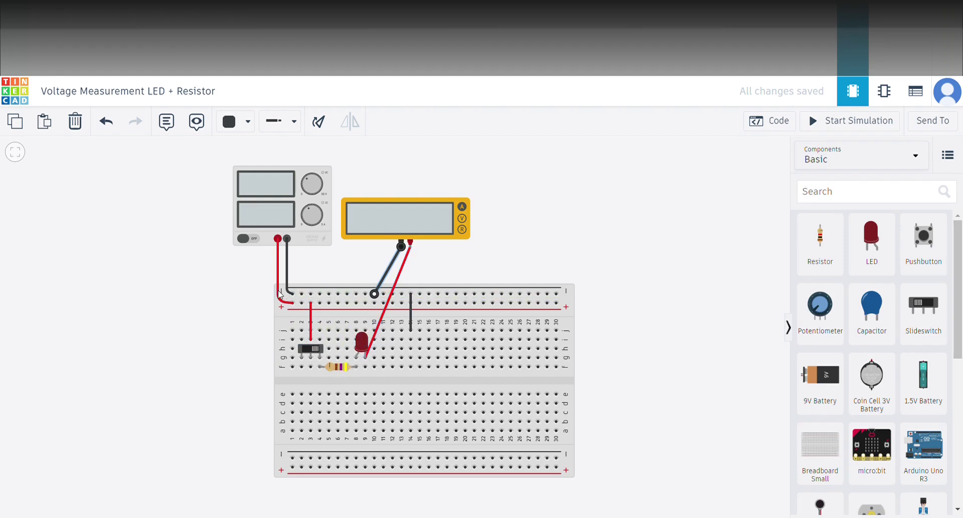
Run the simulation to measure the current between the LED and the negative rail, and select the multimeter
{"action": "left_click", "coordinate": [877, 122]}
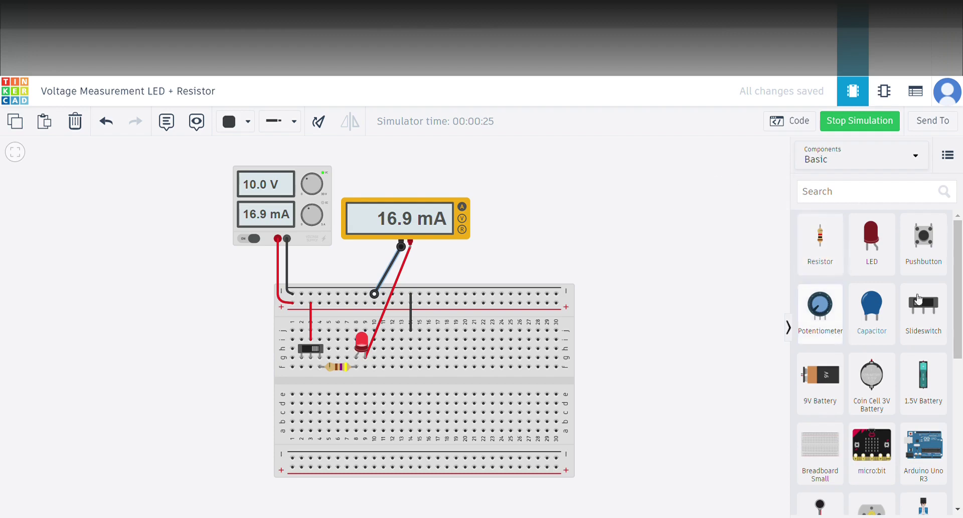
{"action": "scroll", "coordinate": [887, 318], "scroll_direction": "down", "scroll_amount": 5}
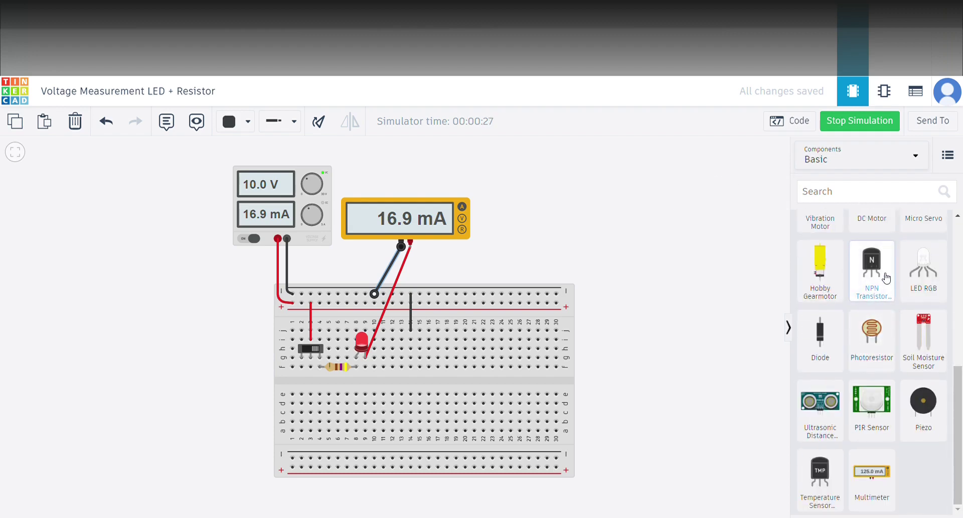
{"action": "scroll", "coordinate": [884, 249], "scroll_direction": "up", "scroll_amount": 2}
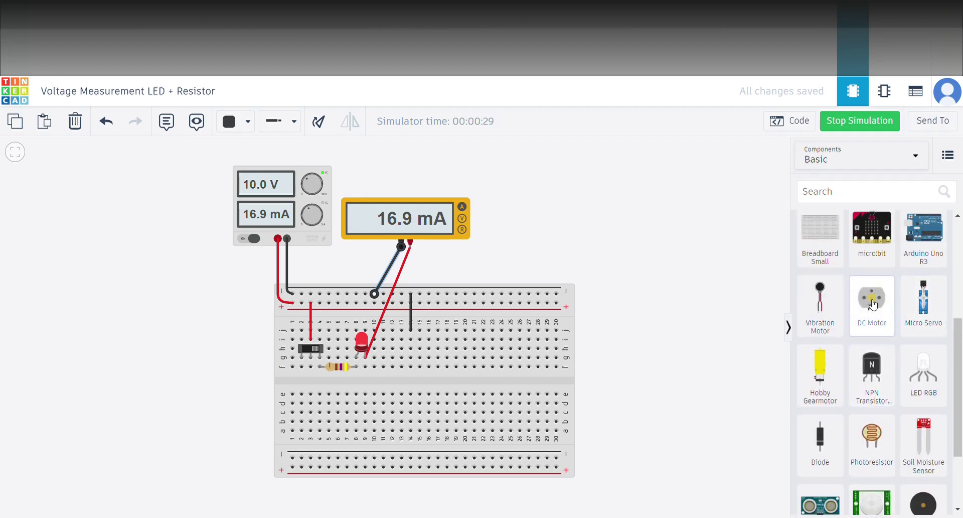
{"action": "scroll", "coordinate": [846, 226], "scroll_direction": "up", "scroll_amount": 3}
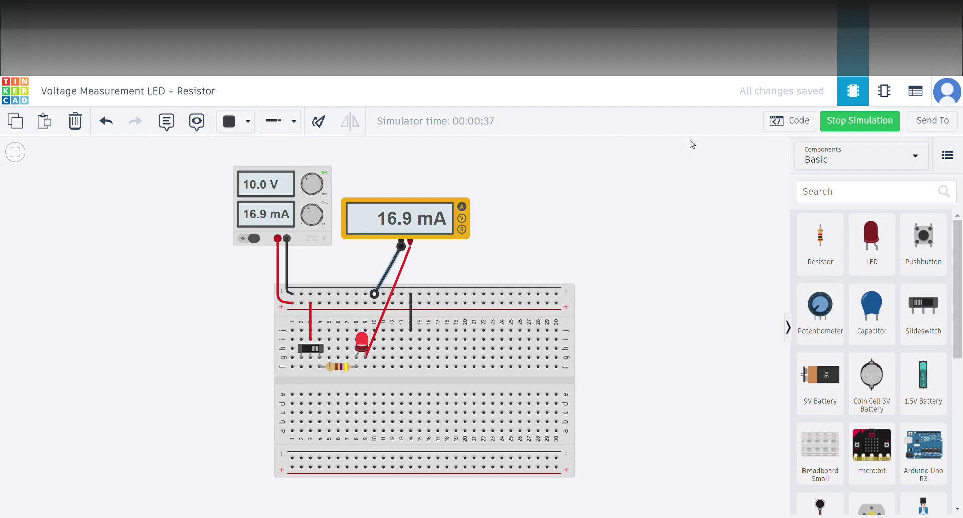
{"action": "left_click", "coordinate": [418, 204]}
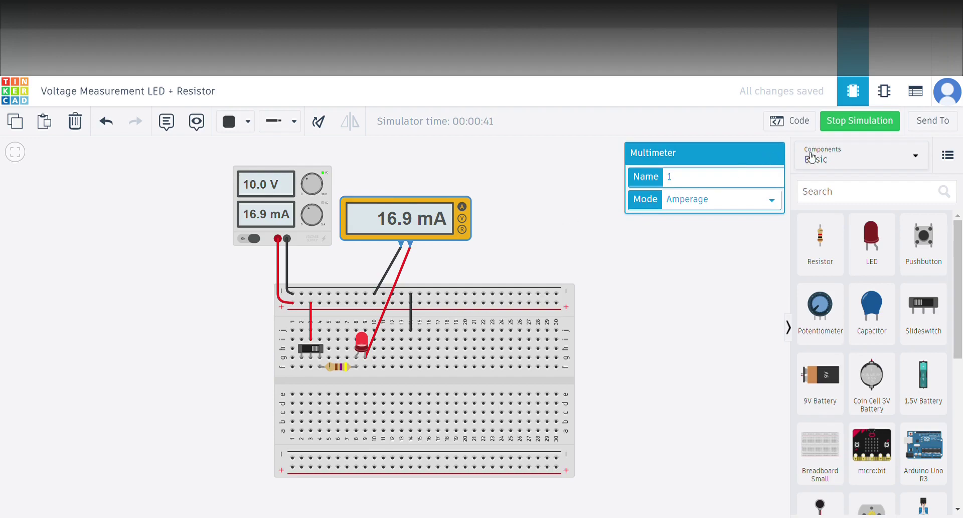